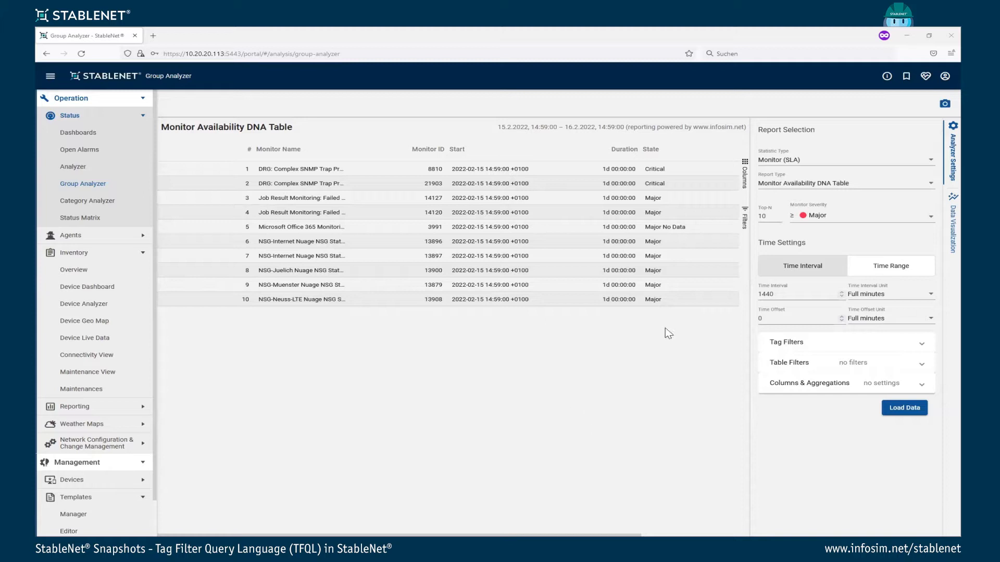
# Apply the textual device tag filter 'Device Vendor' eq ('Cisco', 'Juniper') to the Monitor Availability DNA Table and load the data.
pyautogui.click(926, 345)
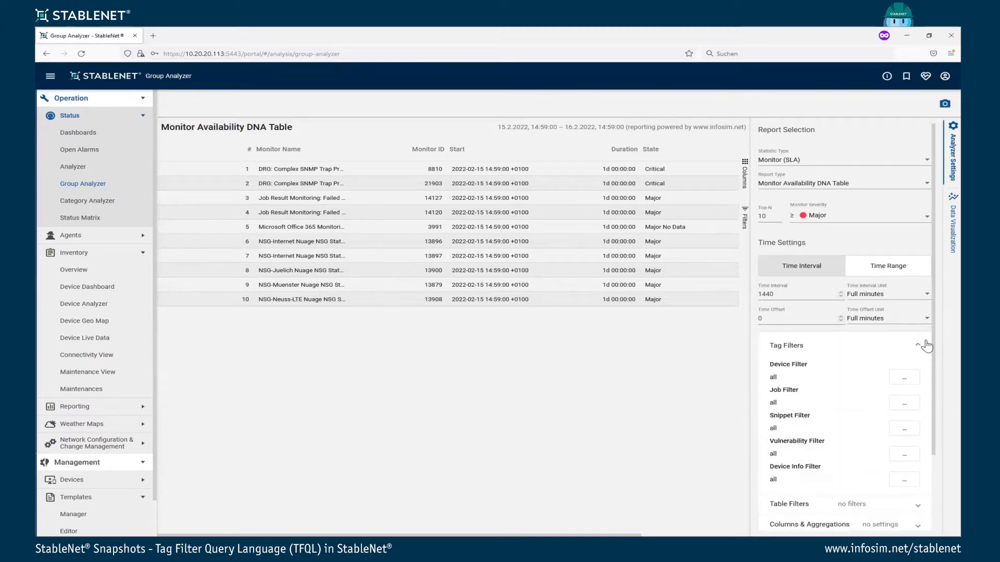
pyautogui.click(903, 382)
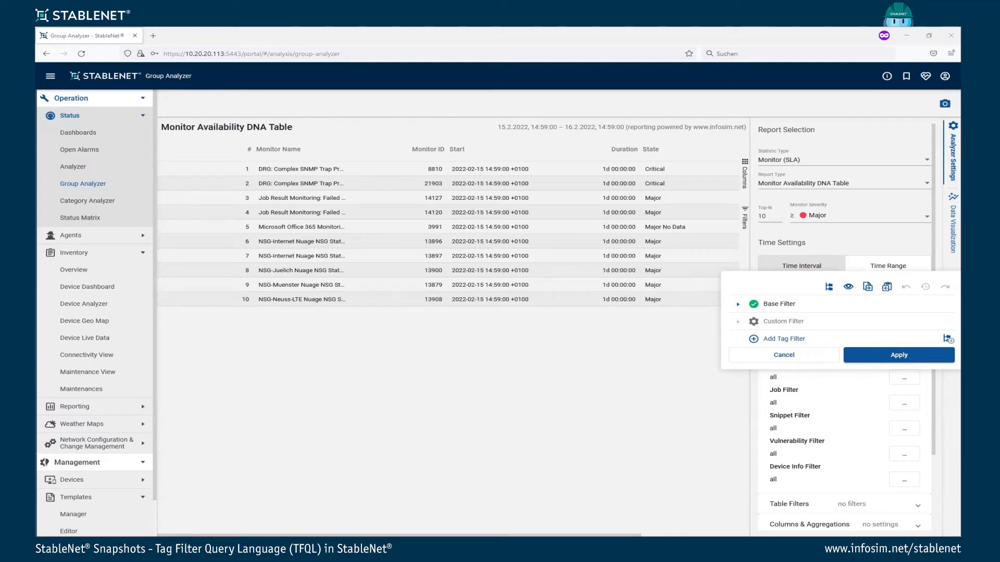
pyautogui.click(887, 289)
pyautogui.click(876, 243)
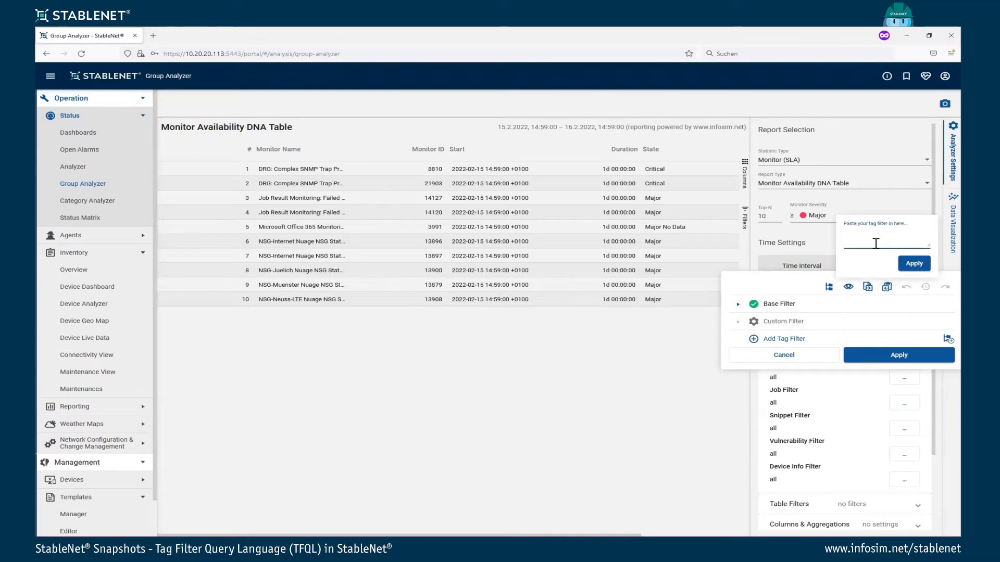
pyautogui.write("'Device Vendoir")
pyautogui.write(" eq 'Cisco")
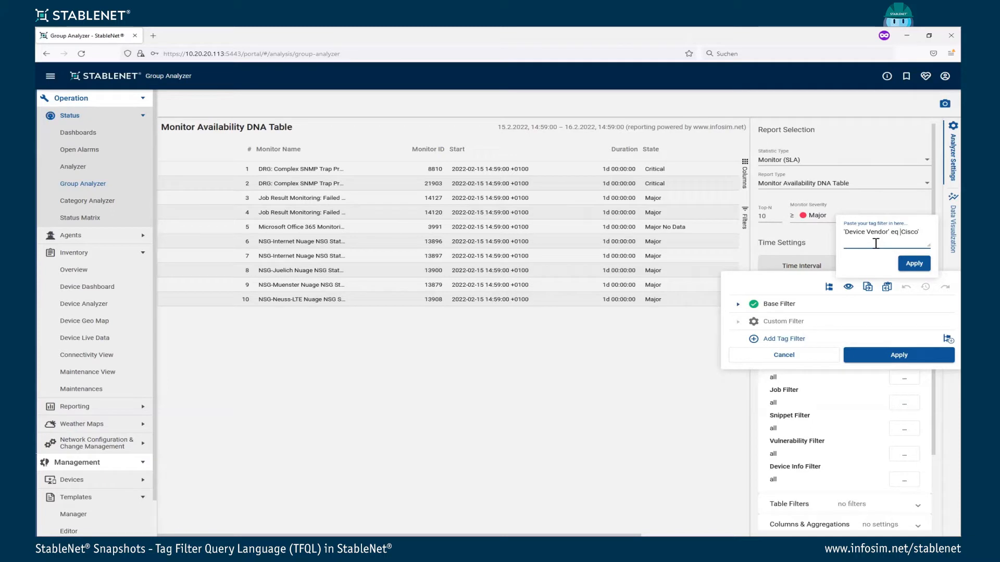
pyautogui.write("('Cisco', 'Juniper'")
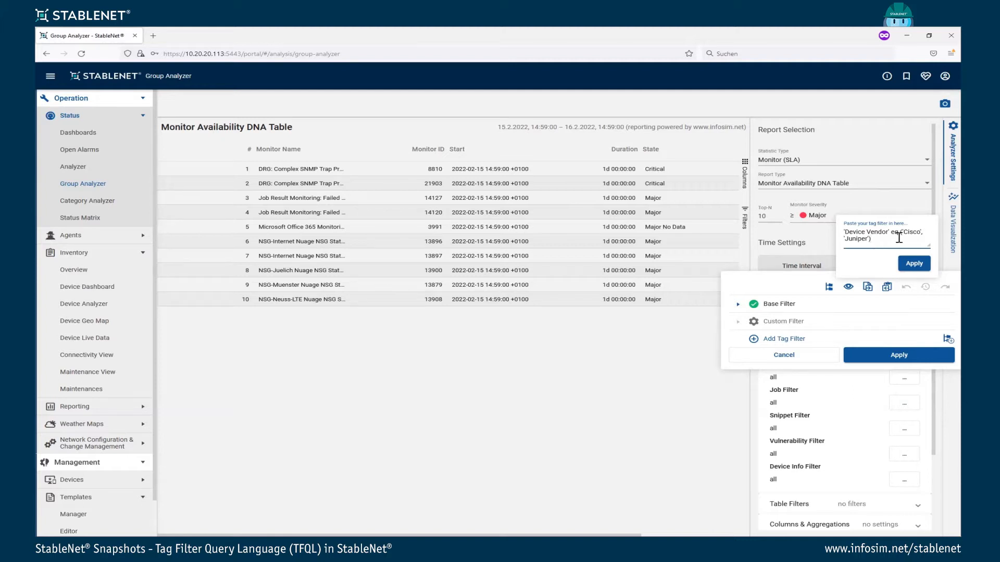
pyautogui.click(909, 266)
pyautogui.click(908, 357)
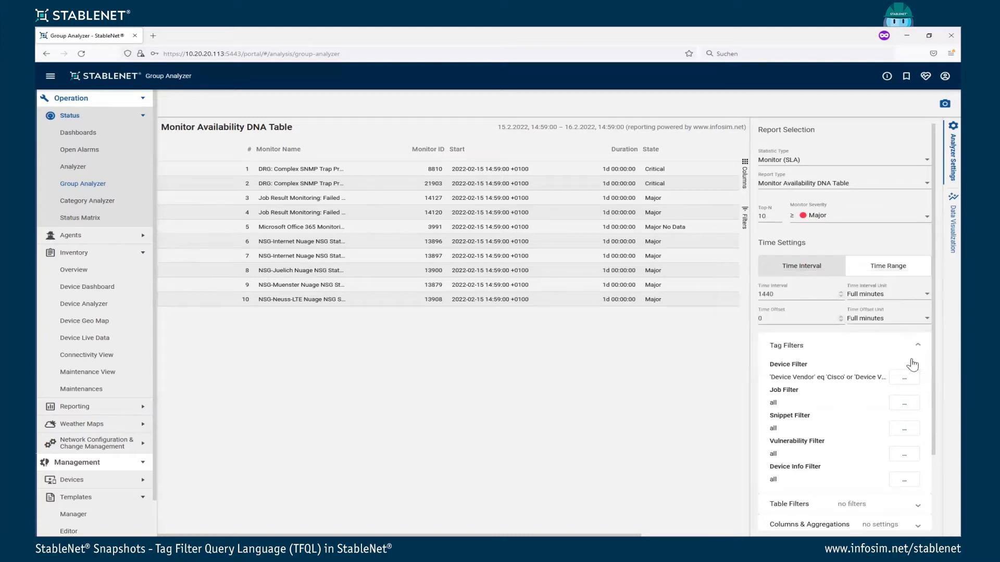
pyautogui.scroll(-2, 901, 417)
pyautogui.click(899, 463)
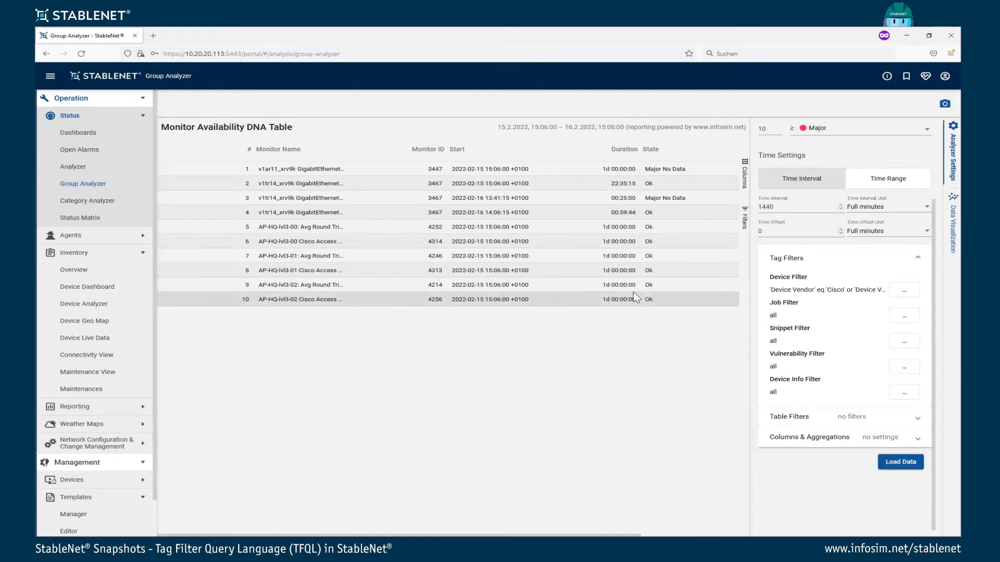
# Set the report's statistic type to Inventory and its report type to Inventory Top Device Types Table.
pyautogui.scroll(2, 833, 328)
pyautogui.click(823, 162)
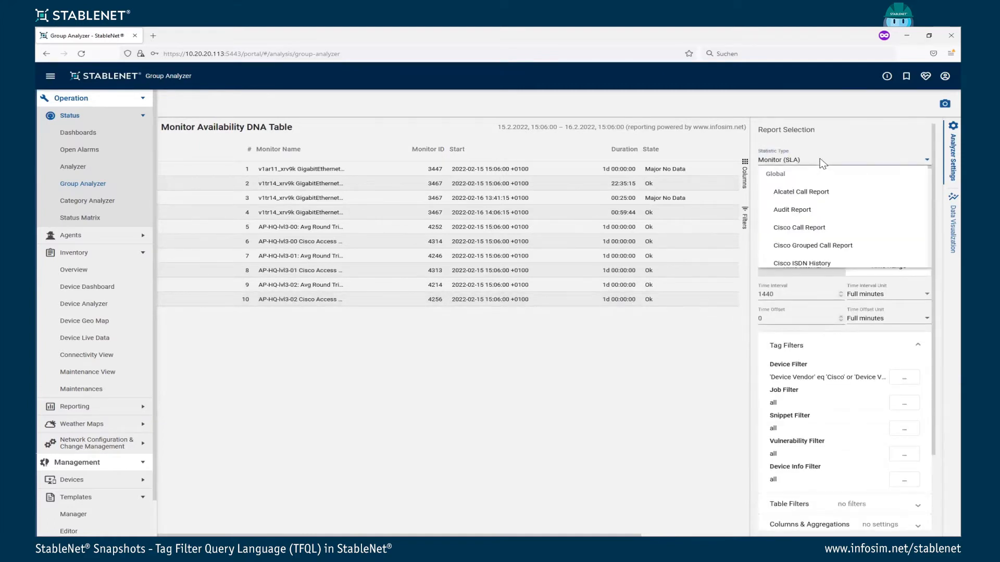
pyautogui.write('in')
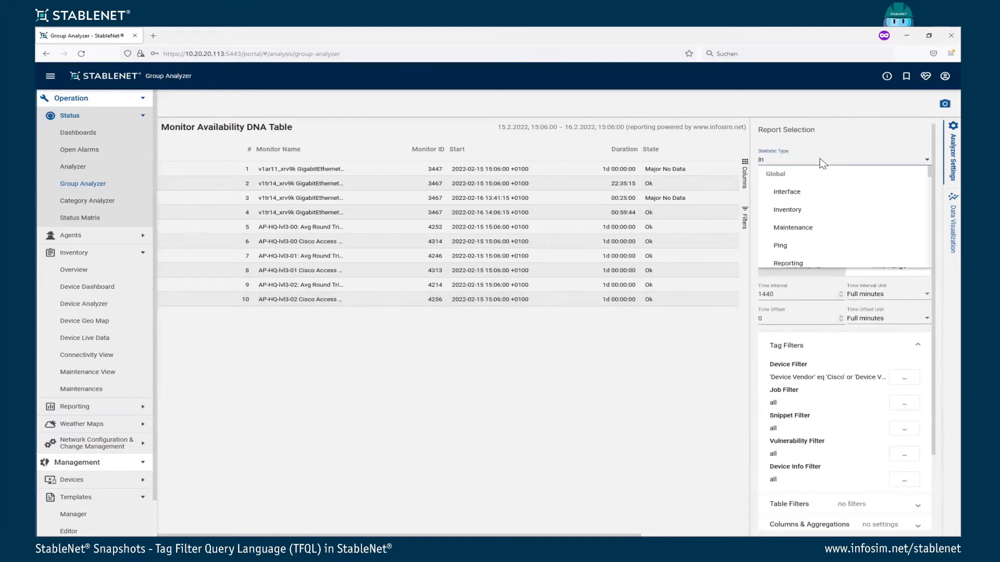
pyautogui.write('v')
pyautogui.click(784, 190)
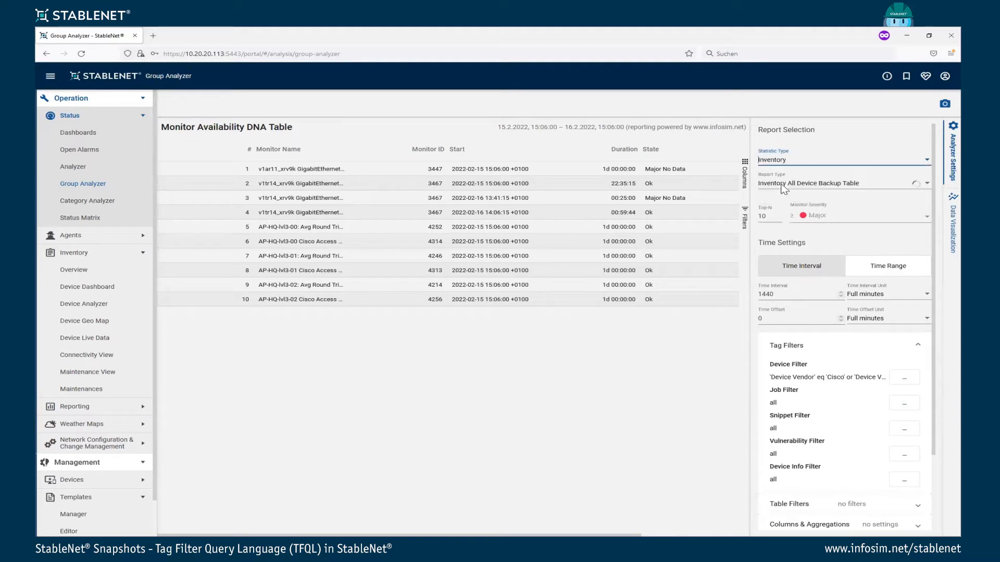
pyautogui.click(815, 187)
pyautogui.write('type')
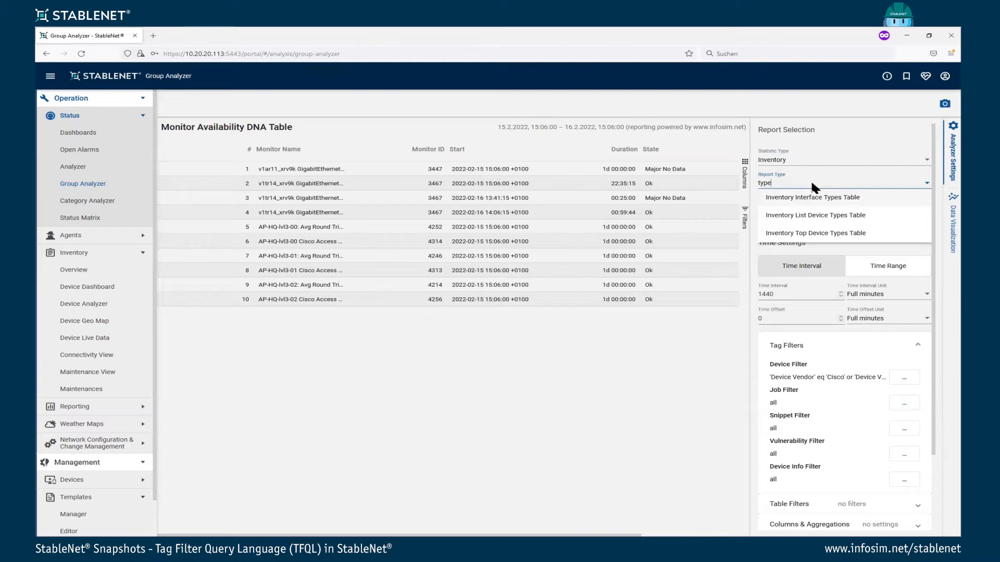
pyautogui.click(839, 234)
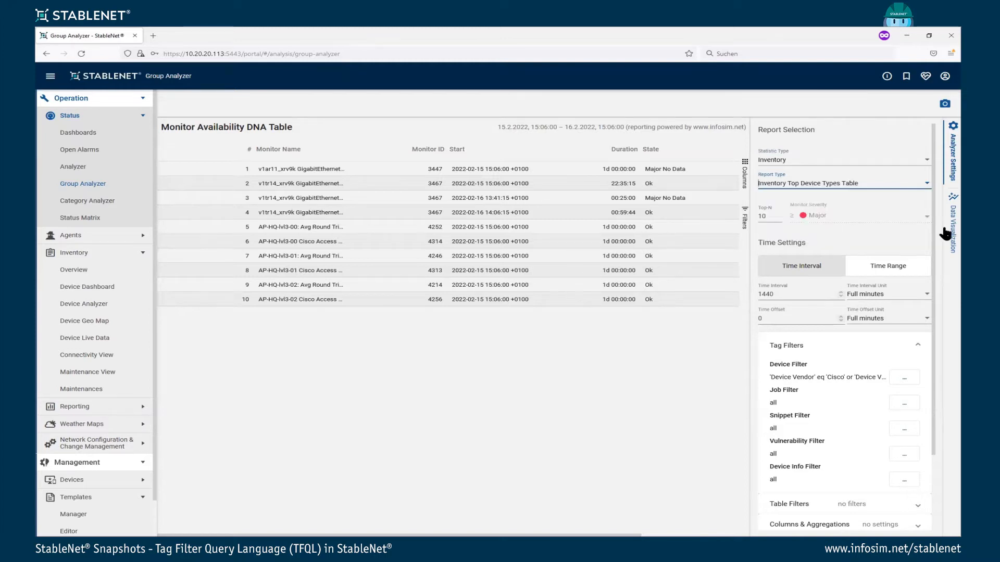
# Set Top-N to 0 and load the inventory report data.
pyautogui.doubleClick(766, 216)
pyautogui.write('0')
pyautogui.scroll(-3, 904, 458)
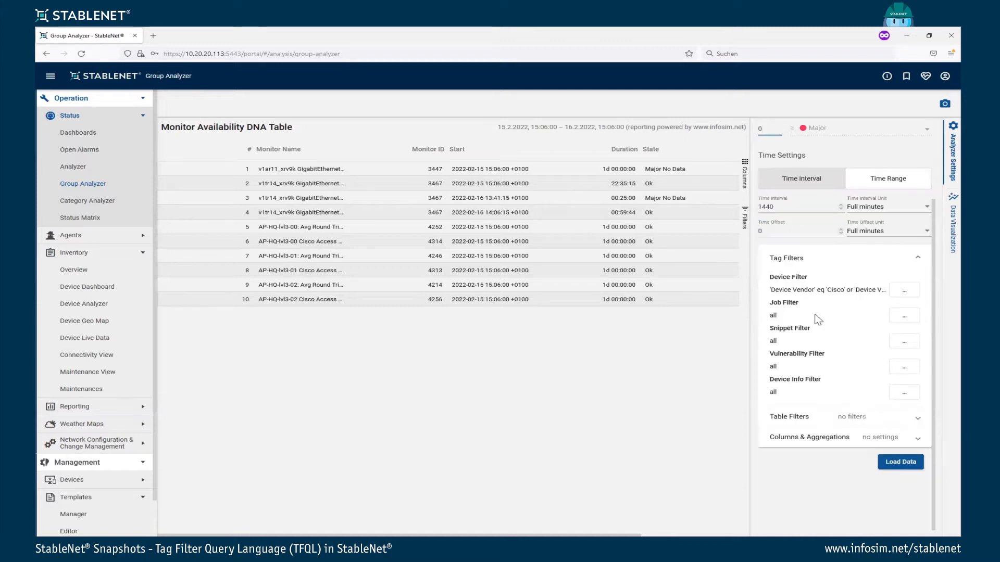
pyautogui.click(903, 464)
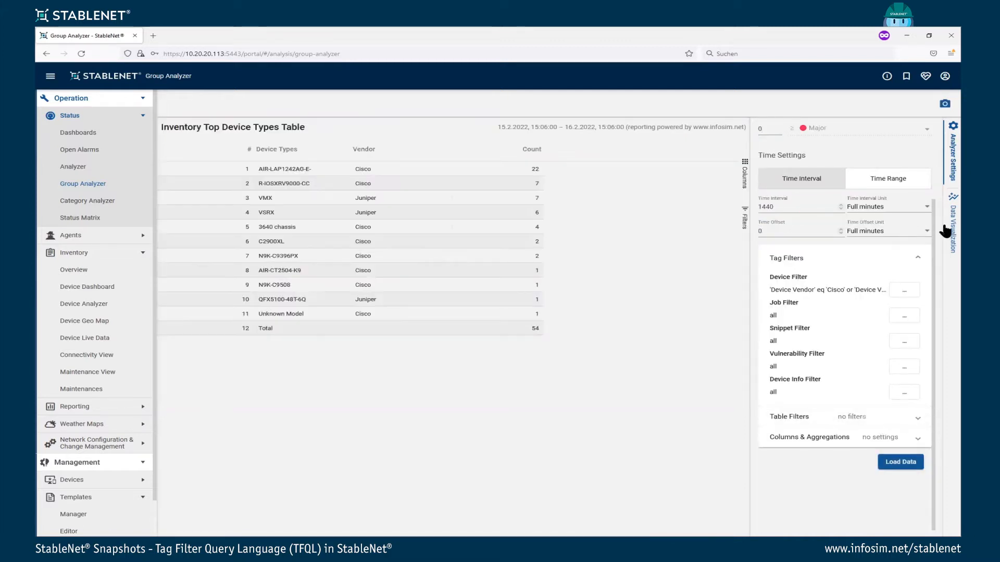
# Visualize the device types report as a donut chart with Device Types as the legend.
pyautogui.click(945, 233)
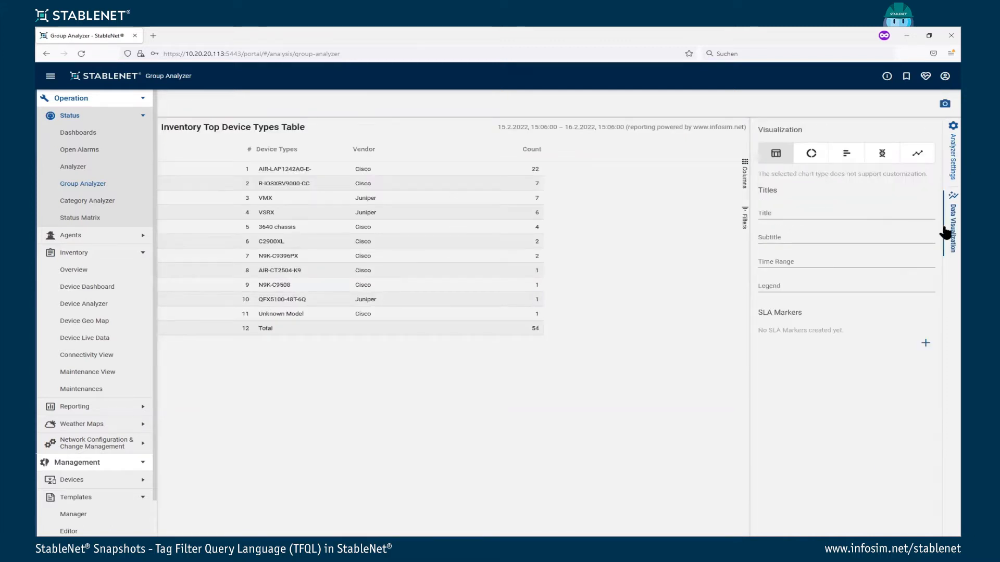
pyautogui.click(815, 157)
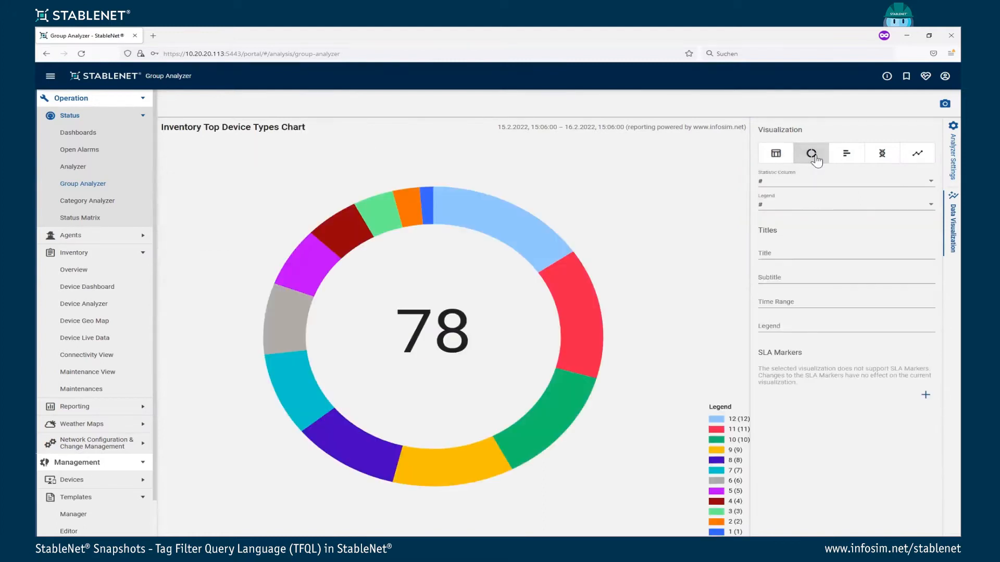
pyautogui.click(824, 203)
pyautogui.click(826, 237)
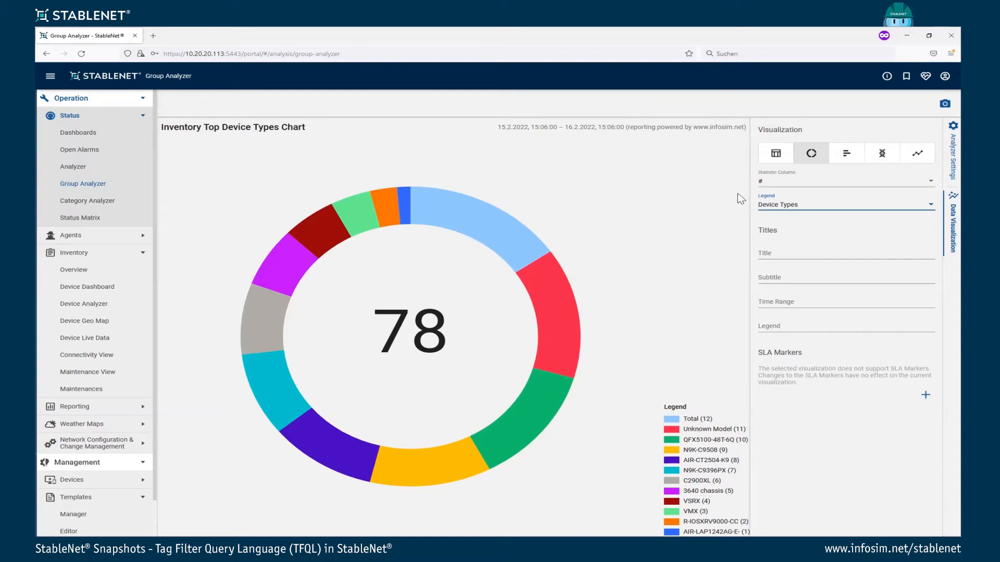
# Open the device tag filter in the analyzer settings and remove the Or condition from its base filter.
pyautogui.click(945, 164)
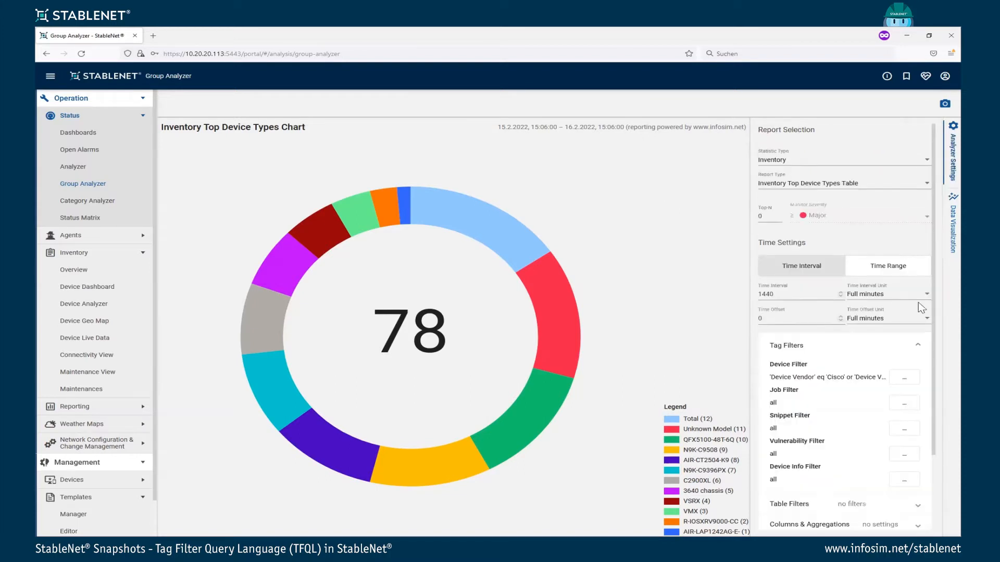
pyautogui.click(906, 379)
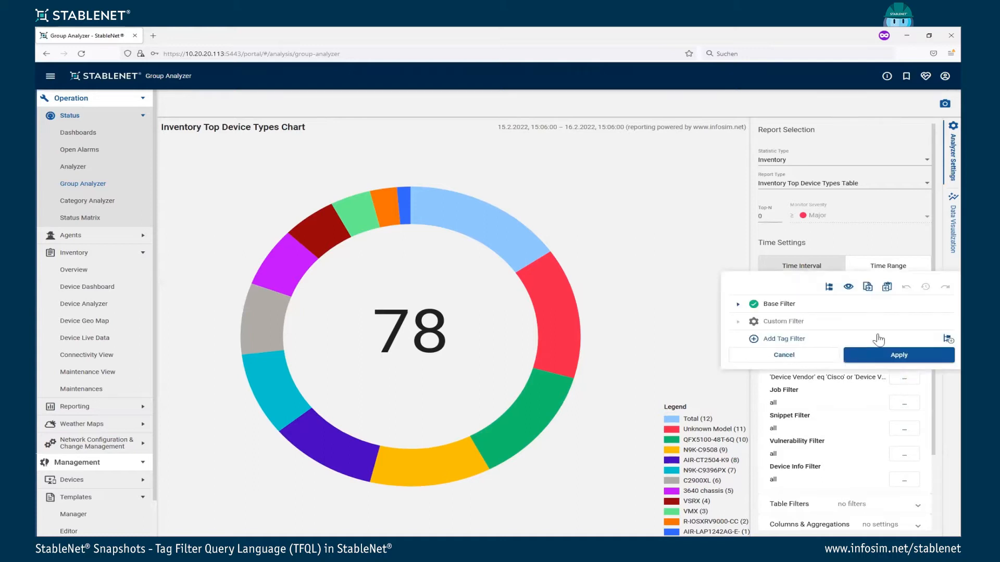
pyautogui.click(738, 304)
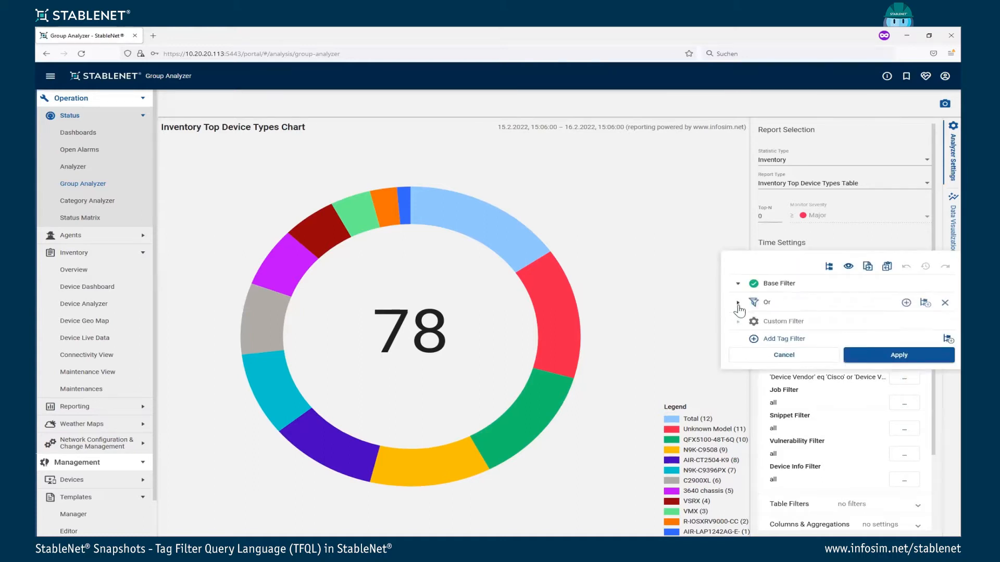
pyautogui.click(944, 303)
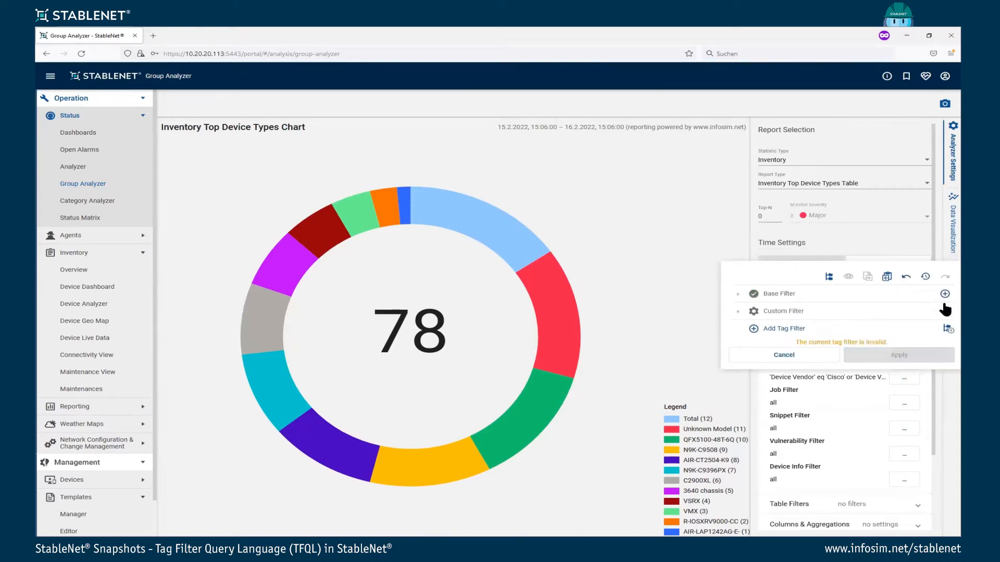
# Apply the textual device tag filter 'UseCase Measurement' eq 'Cloud' and load the inventory report data.
pyautogui.click(888, 279)
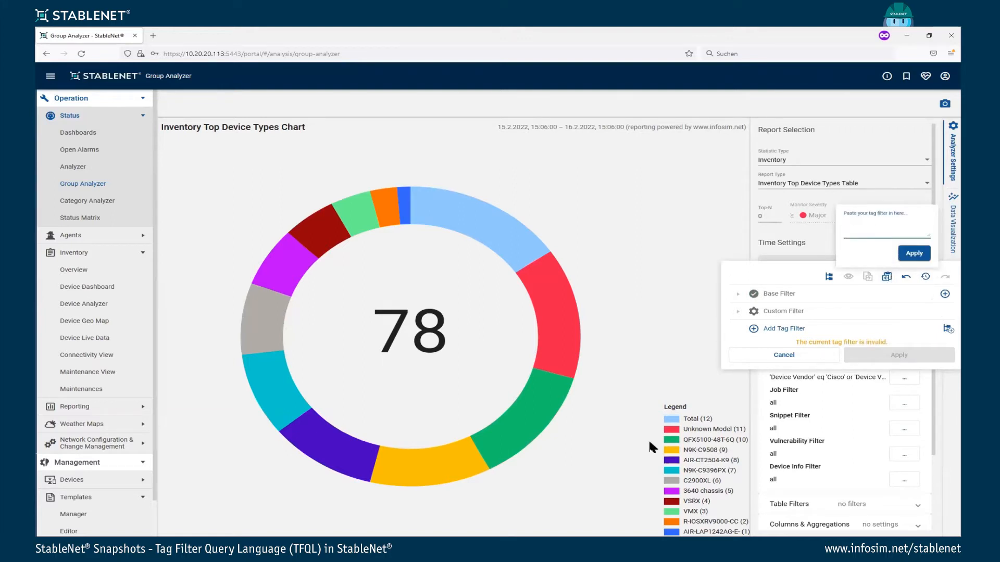
pyautogui.hotkey('alt', 'Tab')
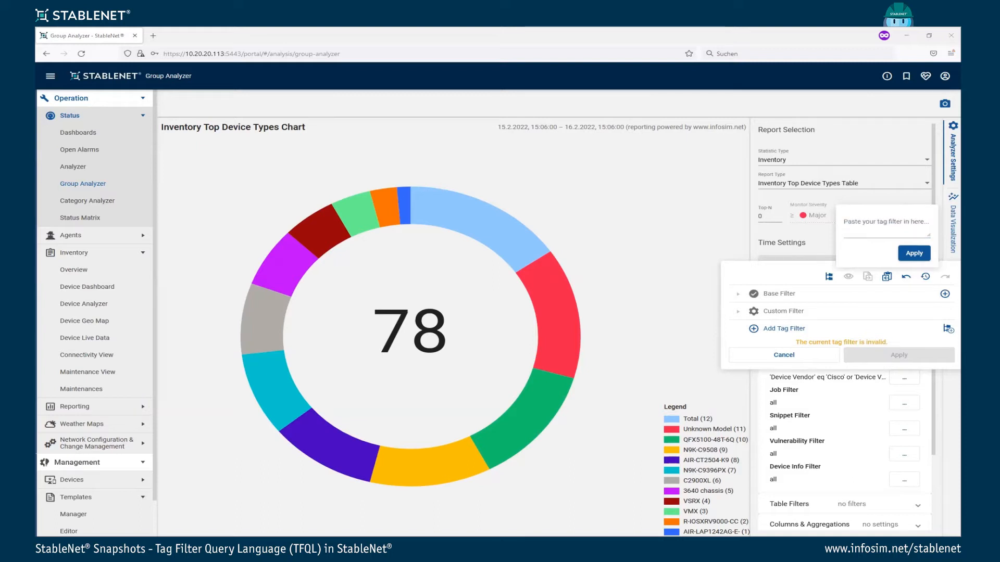
pyautogui.click(866, 234)
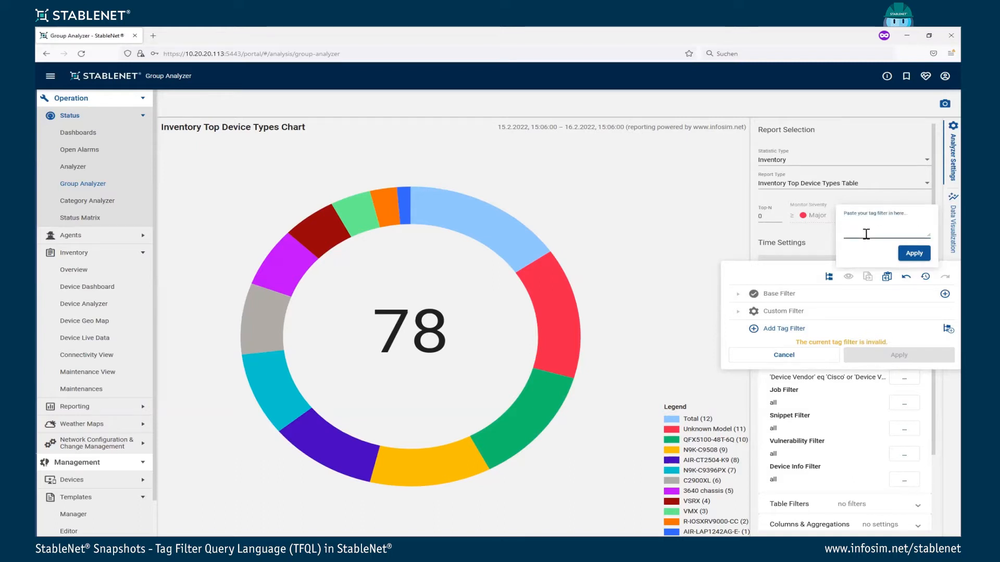
pyautogui.write("'UseCase Measurement' eq 'Cloud'")
pyautogui.click(914, 254)
pyautogui.click(904, 355)
pyautogui.scroll(-3, 904, 355)
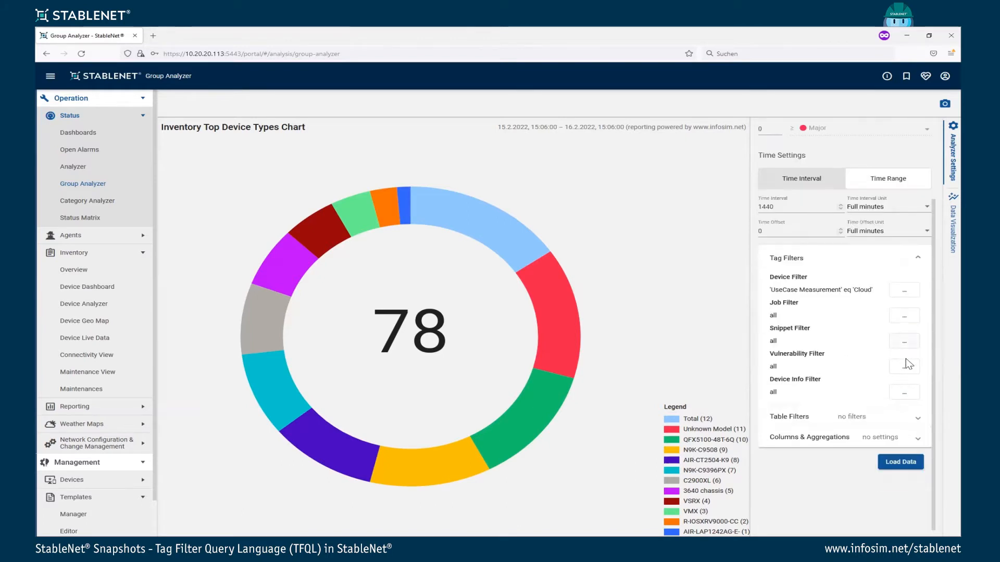
pyautogui.click(905, 466)
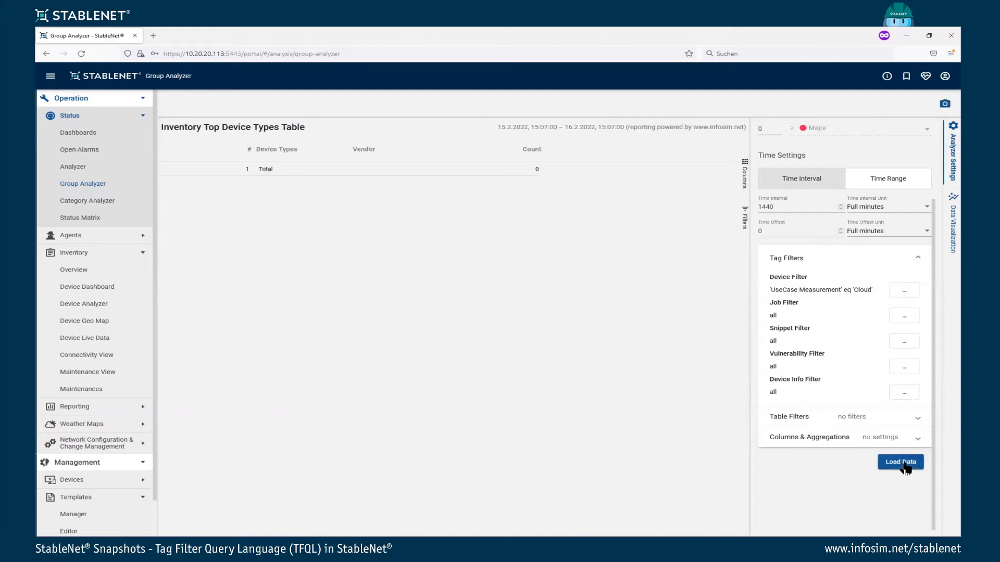
# Change the statistic type to Monitor (SLA) with the Monitor Availability DNA Table and load the data.
pyautogui.scroll(3, 886, 291)
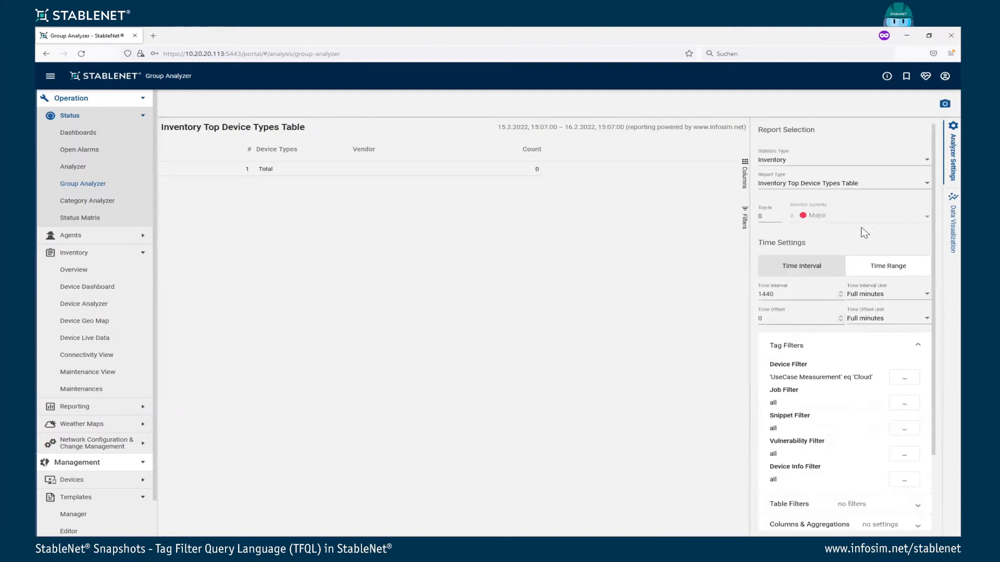
pyautogui.click(810, 161)
pyautogui.write('moni')
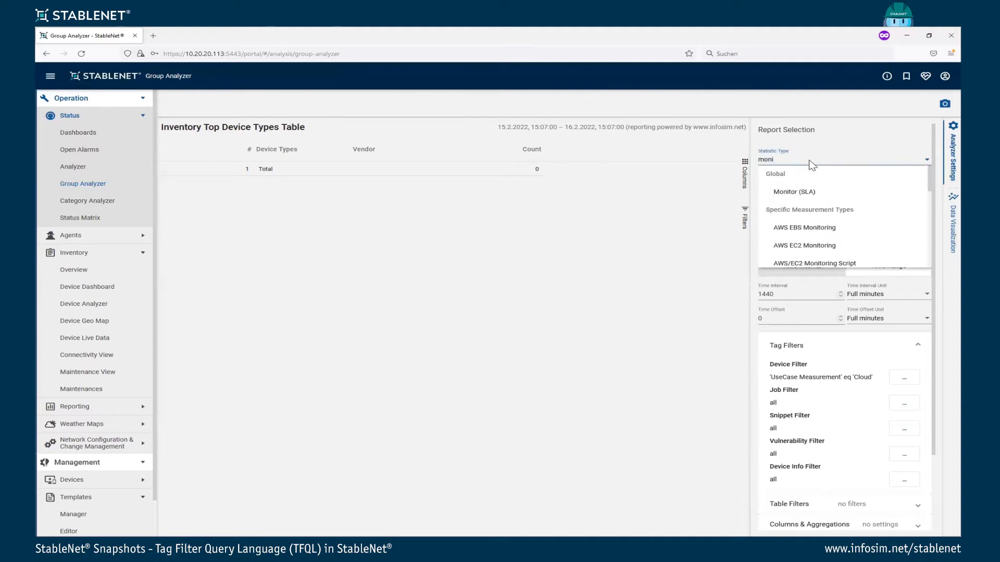
pyautogui.click(794, 192)
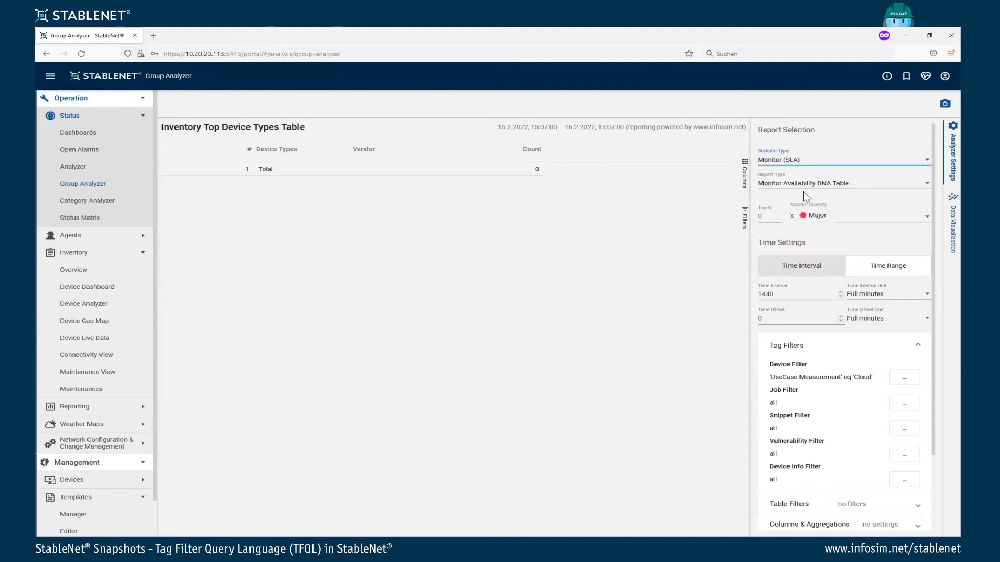
pyautogui.scroll(-2, 844, 339)
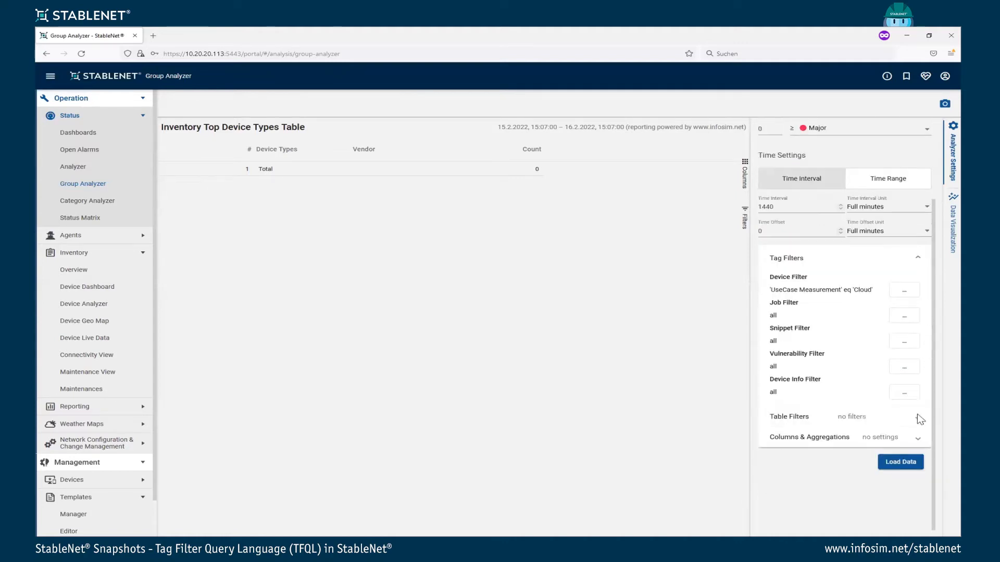
pyautogui.click(907, 471)
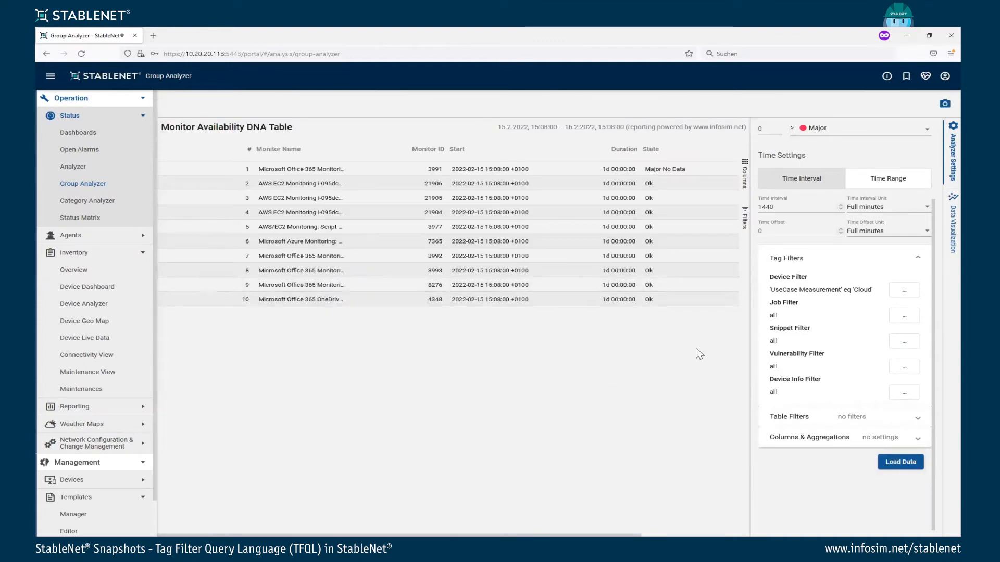
# Set the monitor severity to ≥ Ok and reload the monitor availability report.
pyautogui.scroll(2, 897, 280)
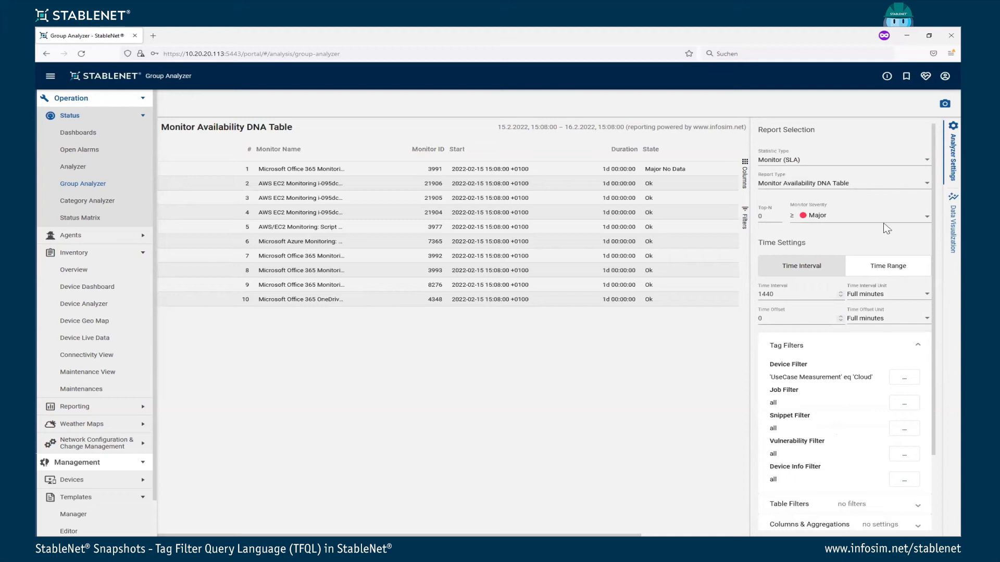
pyautogui.click(854, 217)
pyautogui.scroll(-2, 852, 202)
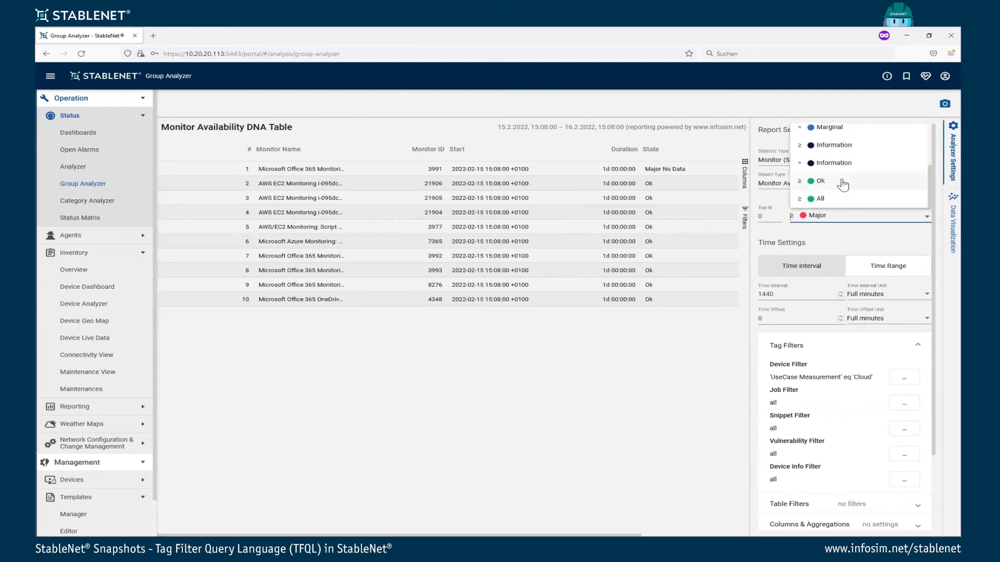
pyautogui.click(846, 184)
pyautogui.scroll(-2, 885, 282)
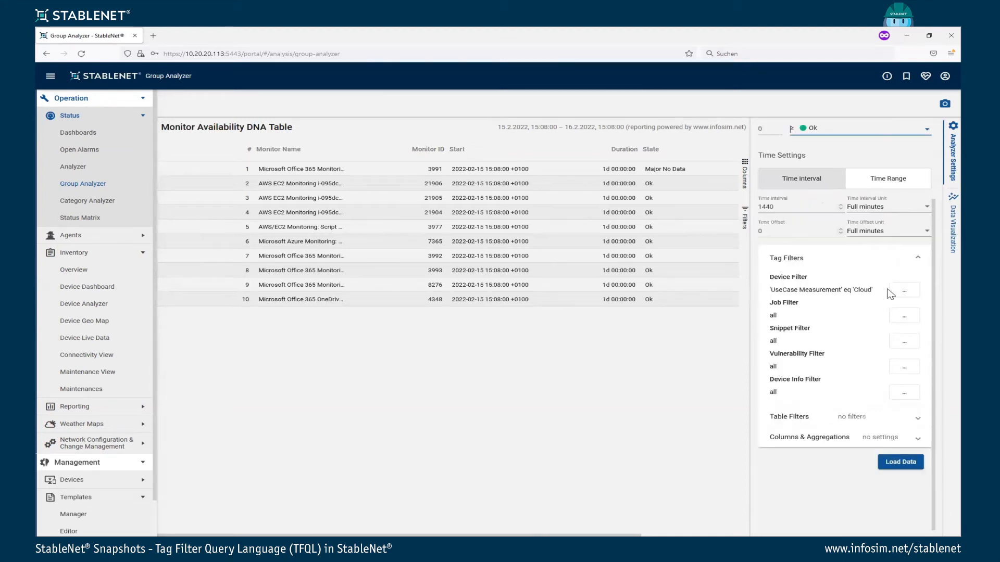
pyautogui.click(906, 467)
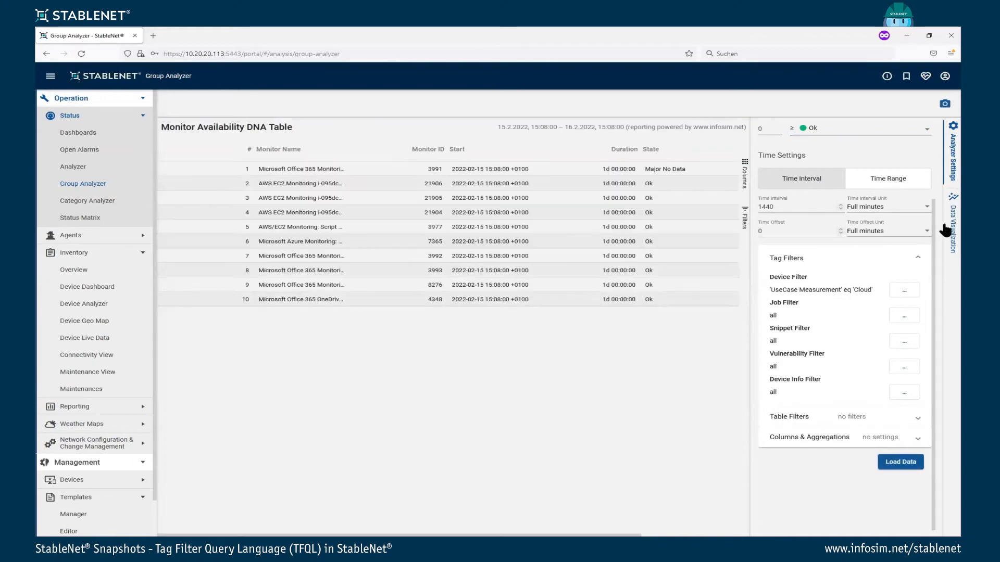
# Visualize the monitor availability report as an Event Time Line grouped by Monitor Name, with Start as X-axis and State as state.
pyautogui.click(952, 229)
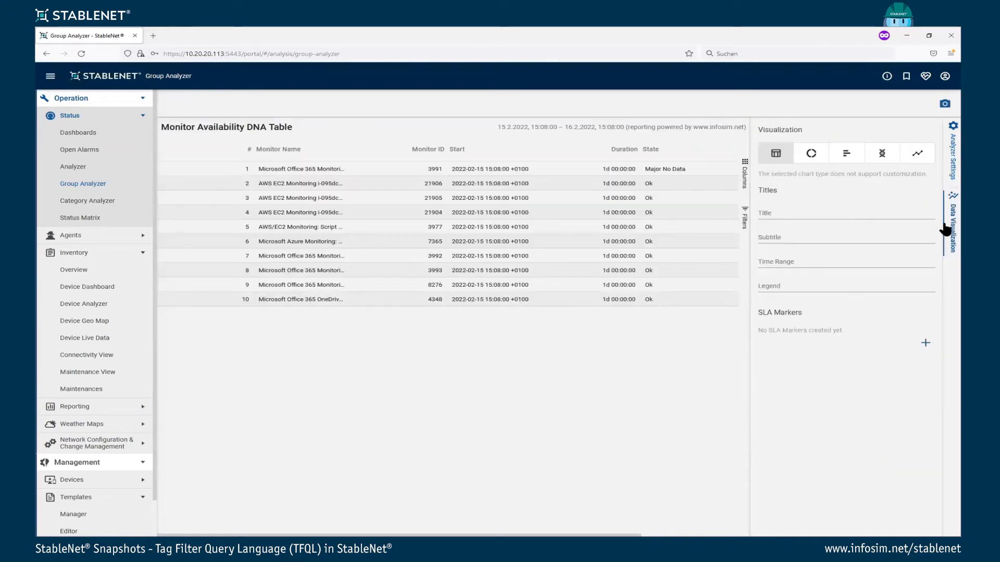
pyautogui.click(881, 154)
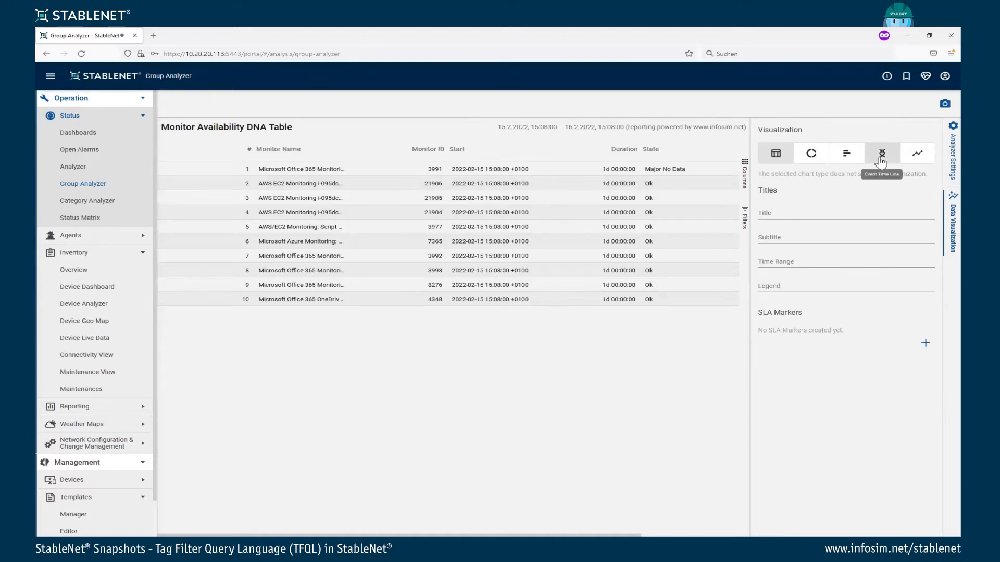
pyautogui.click(830, 184)
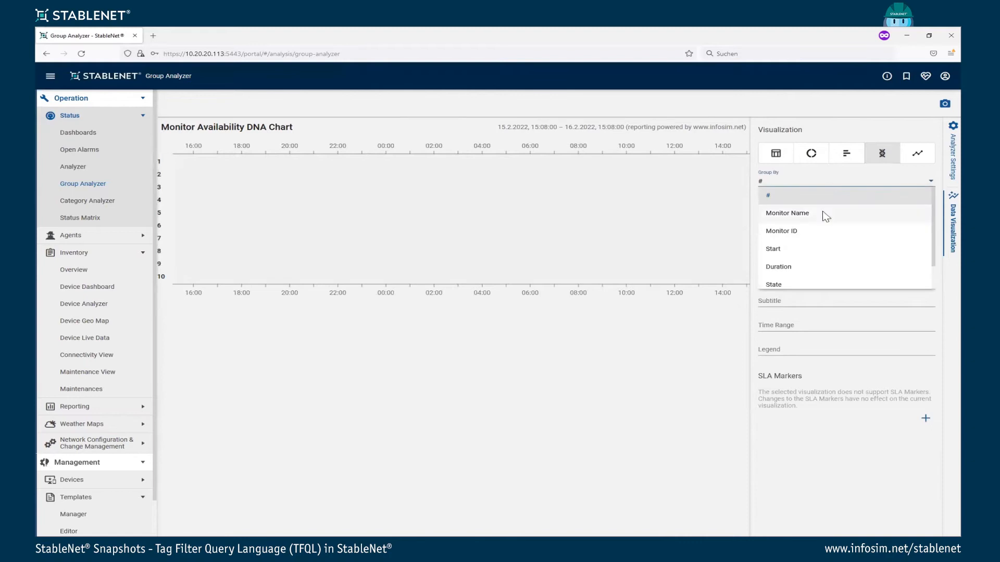
pyautogui.click(826, 216)
pyautogui.click(819, 206)
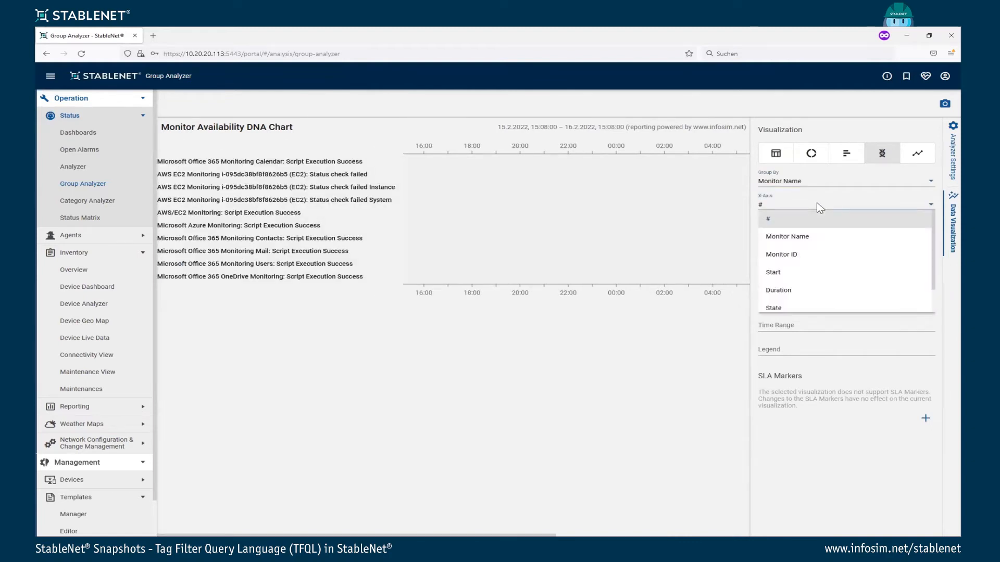
pyautogui.click(822, 272)
pyautogui.click(815, 228)
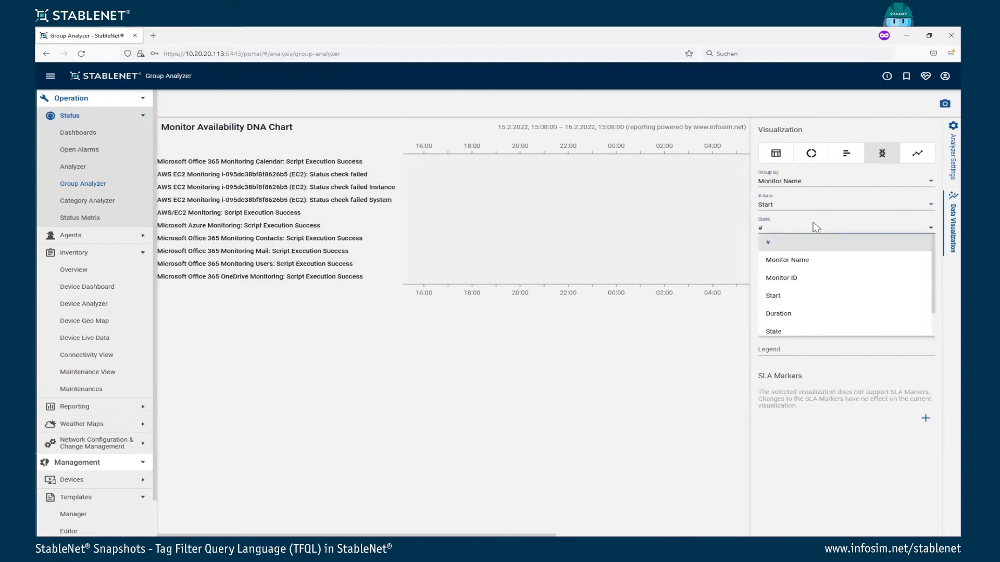
pyautogui.click(815, 331)
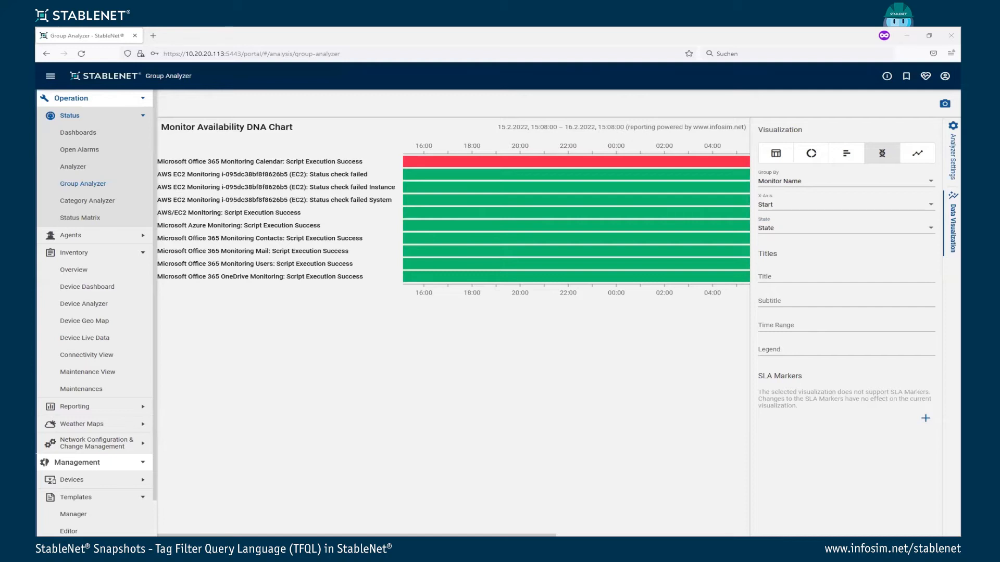
# Switch to Postman, maximize its window, and leave only the Cloud Measurements folder of the TFQL Webinar collection expanded.
pyautogui.hotkey('alt', 'Tab')
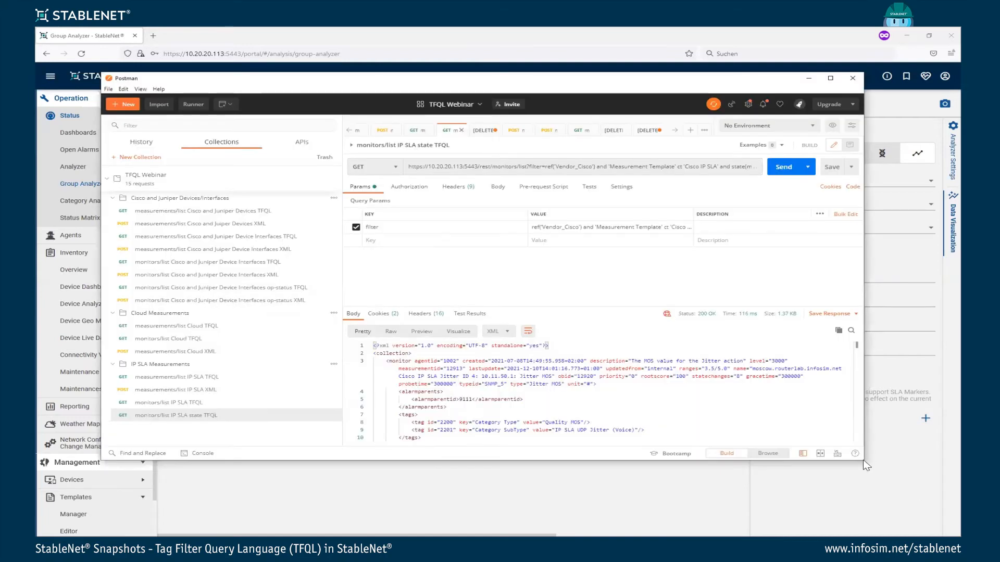
pyautogui.moveTo(865, 461); pyautogui.dragTo(912, 515)
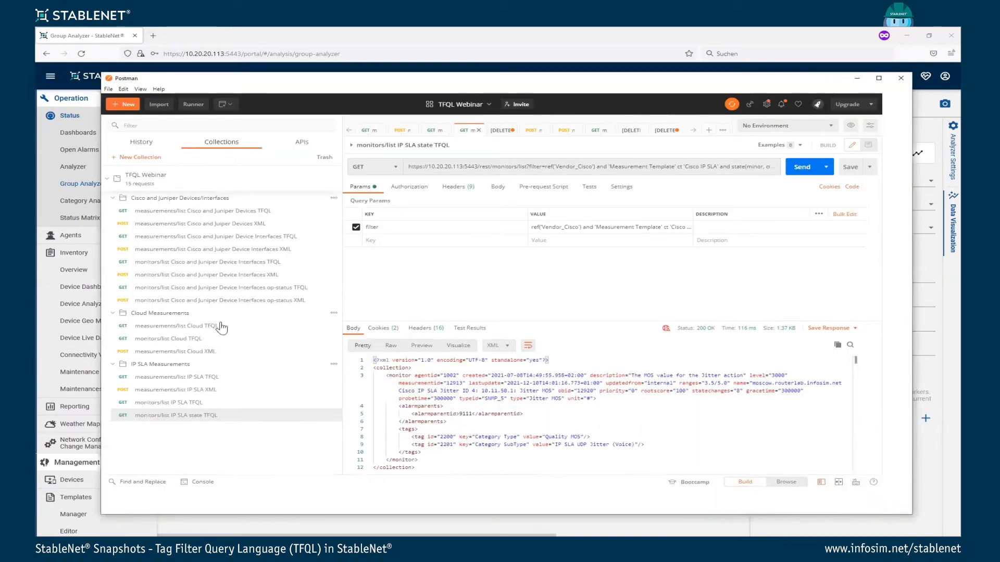
pyautogui.click(114, 200)
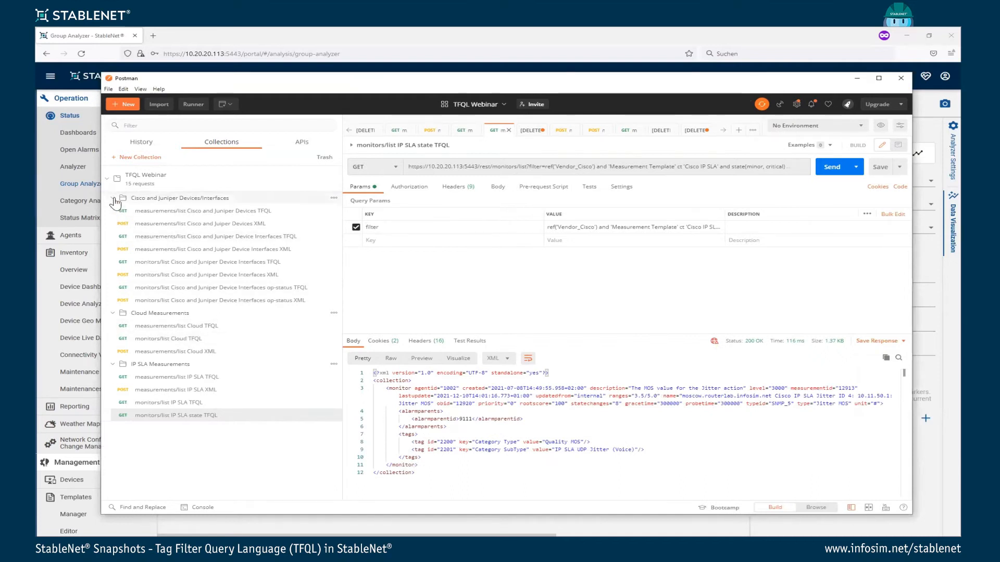
pyautogui.click(114, 267)
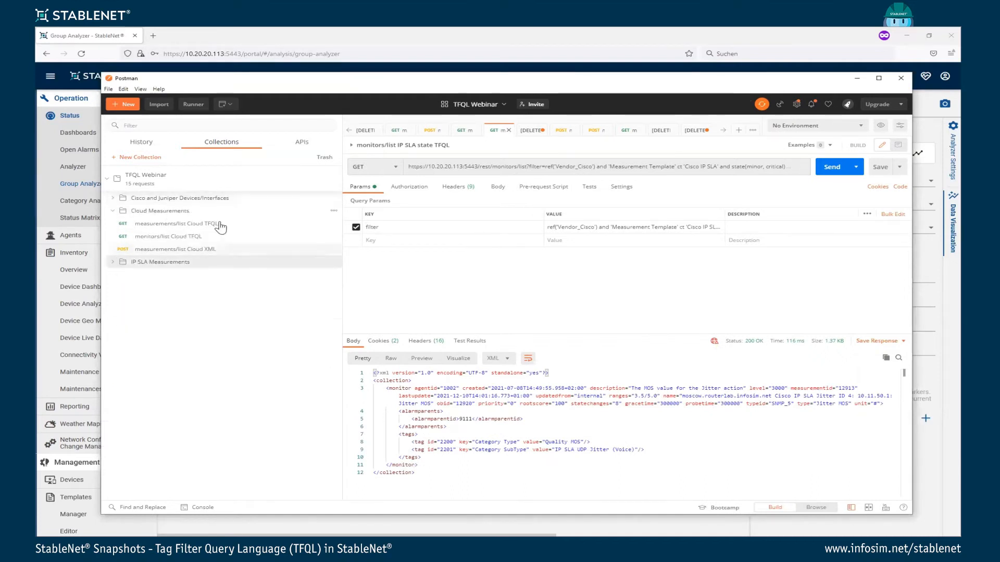
pyautogui.click(180, 216)
pyautogui.click(113, 212)
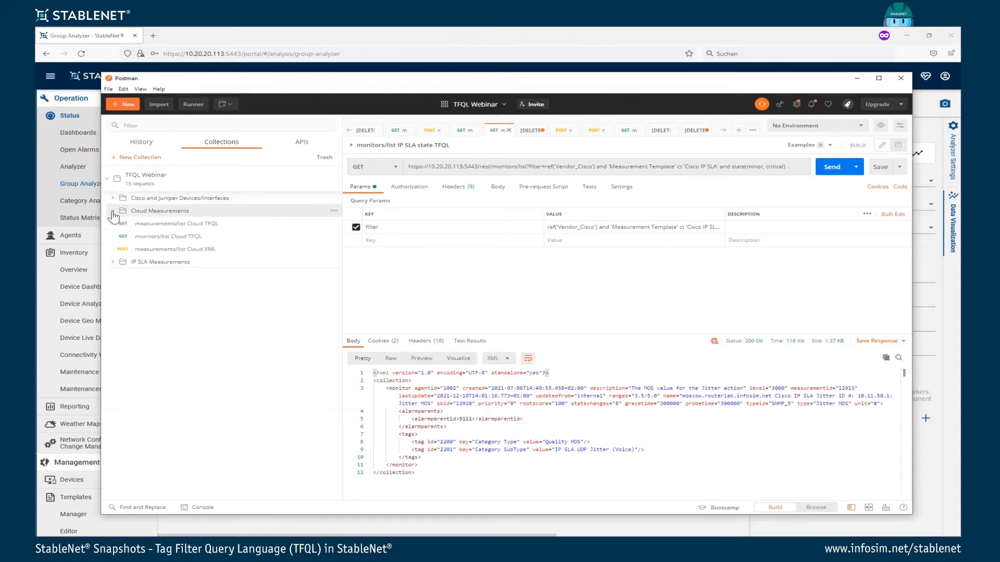
pyautogui.doubleClick(490, 83)
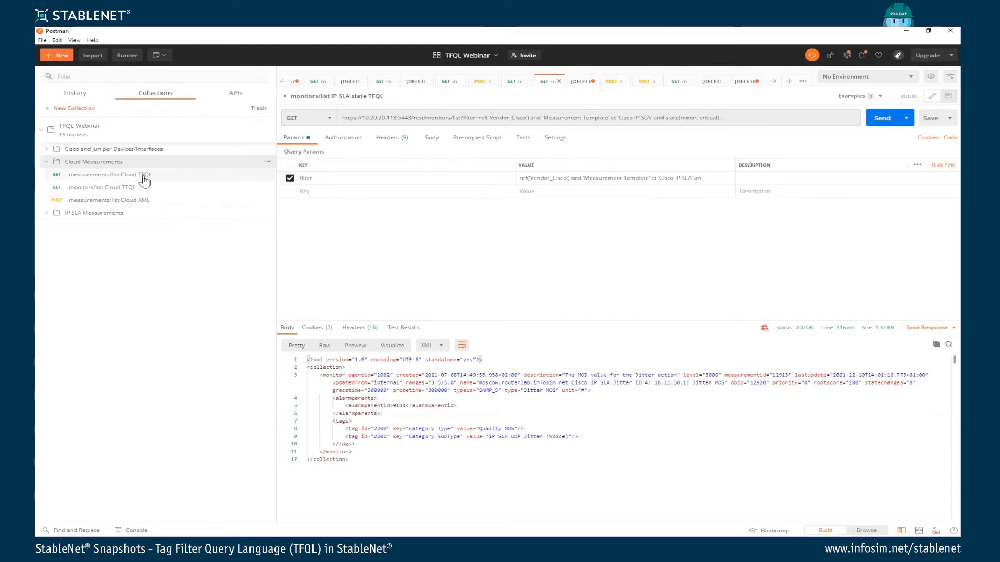
# Open the measurements/list Cloud TFQL request, highlight its filter 'UseCase Measurement' eq 'Cloud', and send it.
pyautogui.click(112, 176)
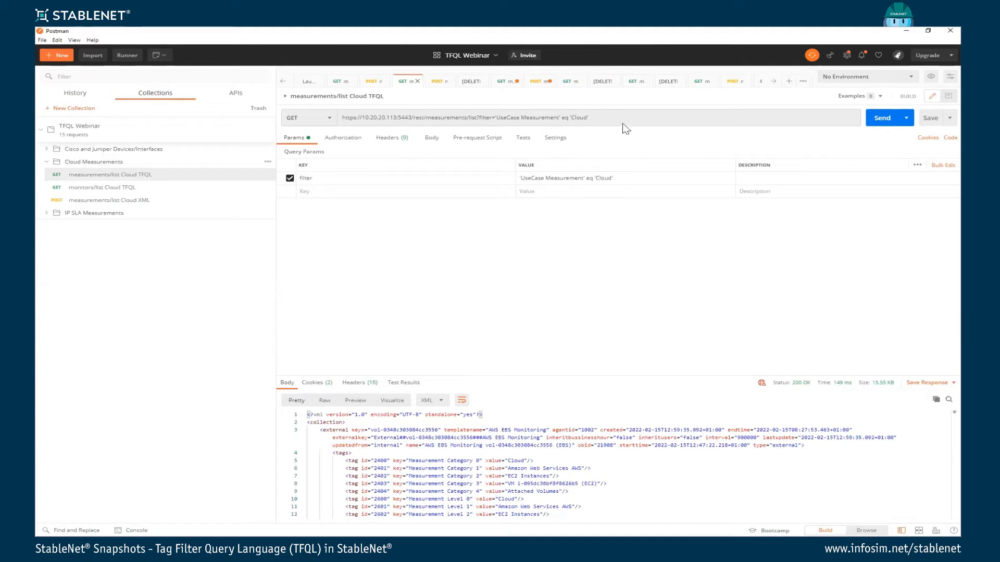
pyautogui.moveTo(629, 117); pyautogui.dragTo(482, 128)
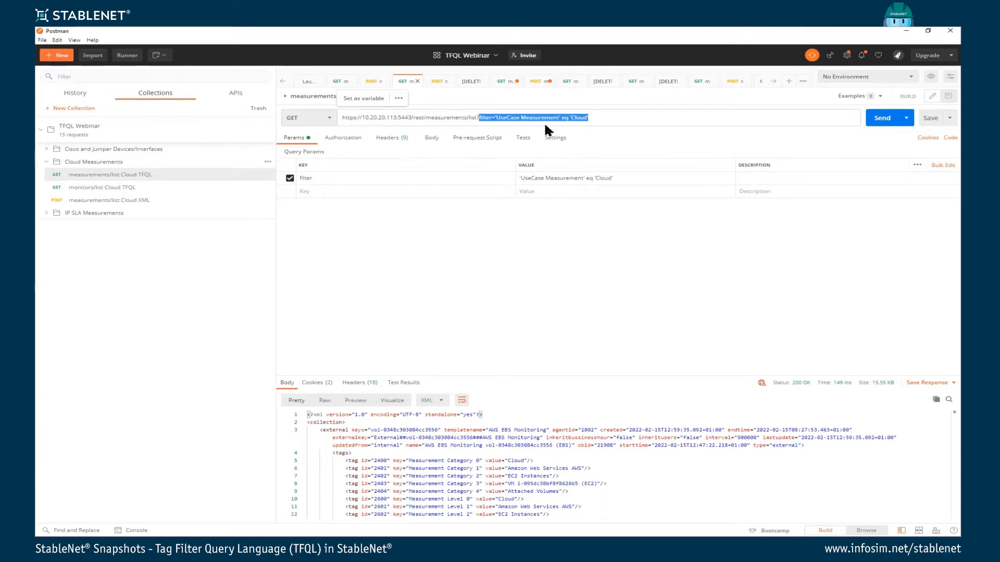
pyautogui.click(879, 119)
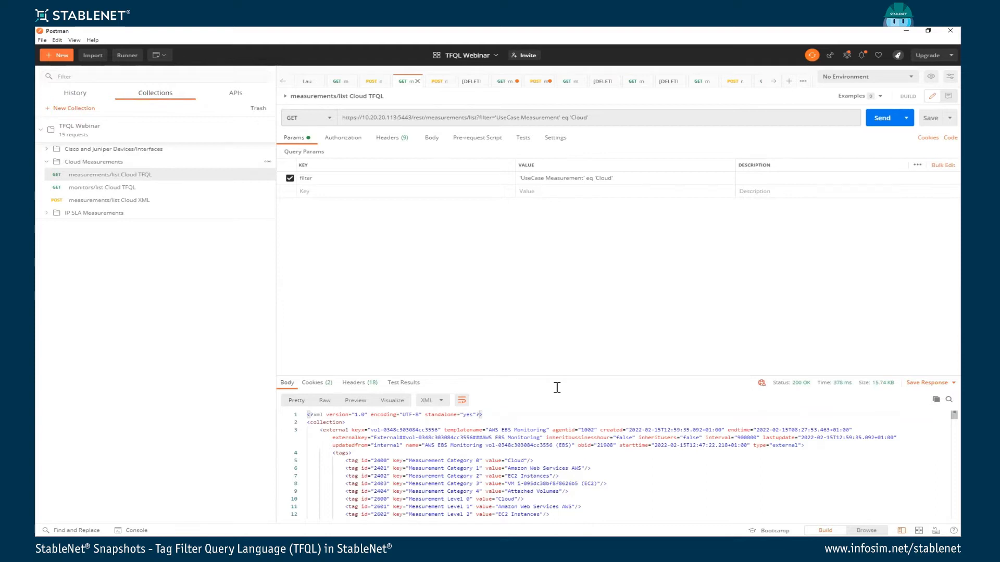
# Open the monitors/list Cloud TFQL request and send it with the same cloud use-case filter.
pyautogui.click(139, 188)
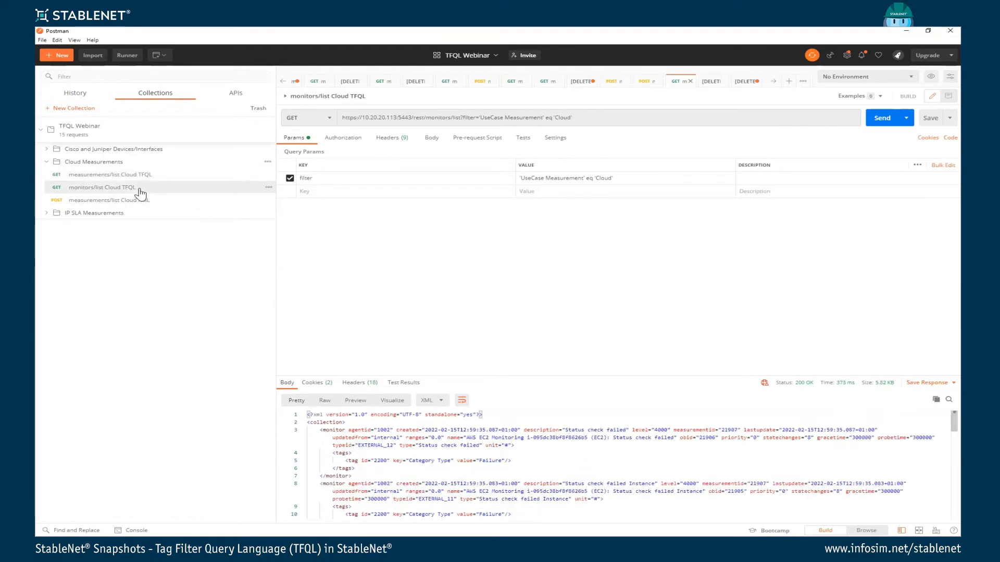
pyautogui.click(877, 119)
pyautogui.click(877, 120)
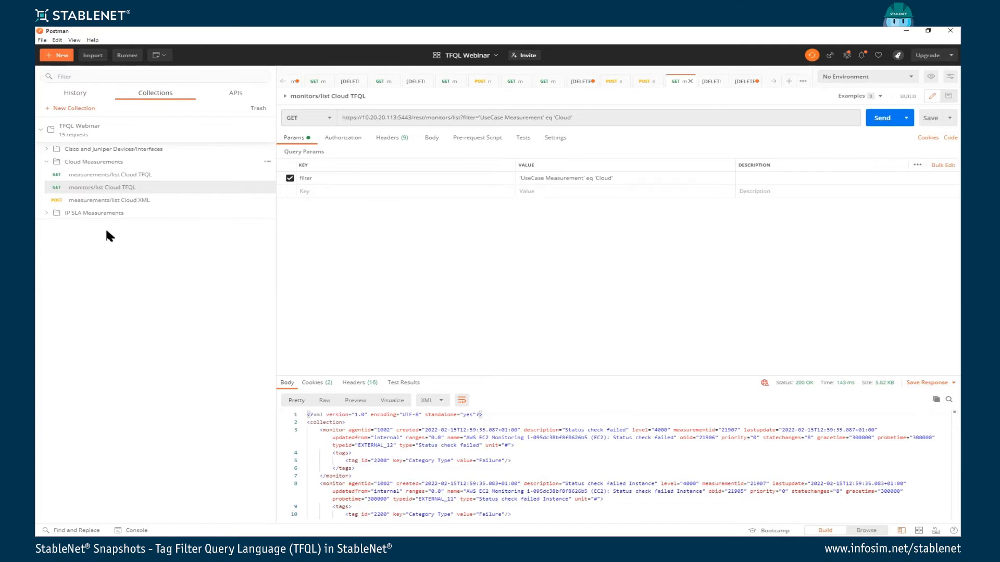
# Expand the Cisco and Juniper Devices/Interfaces folder in place of Cloud Measurements and send the measurements/list Cisco and Juniper Devices TFQL request.
pyautogui.click(47, 165)
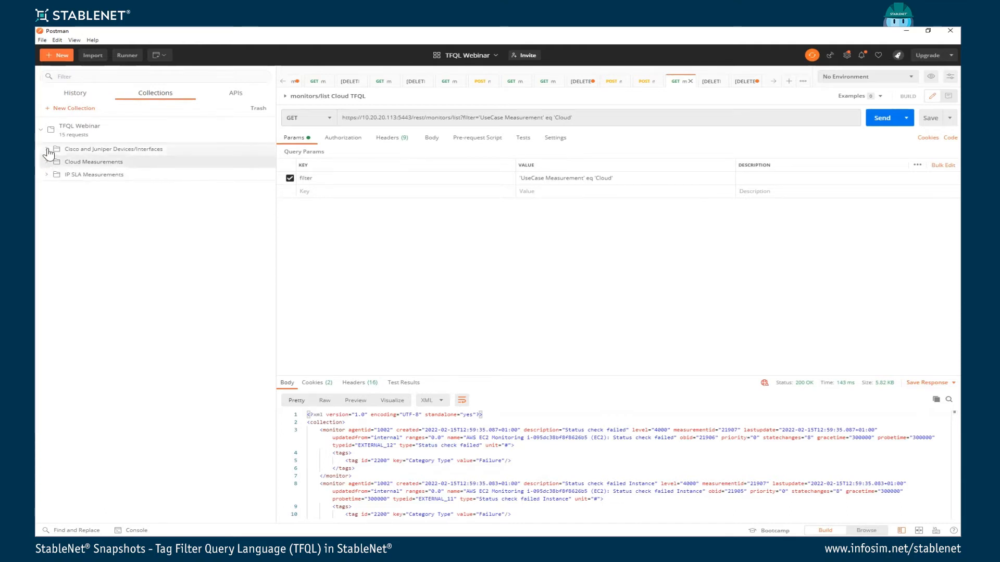
pyautogui.click(47, 150)
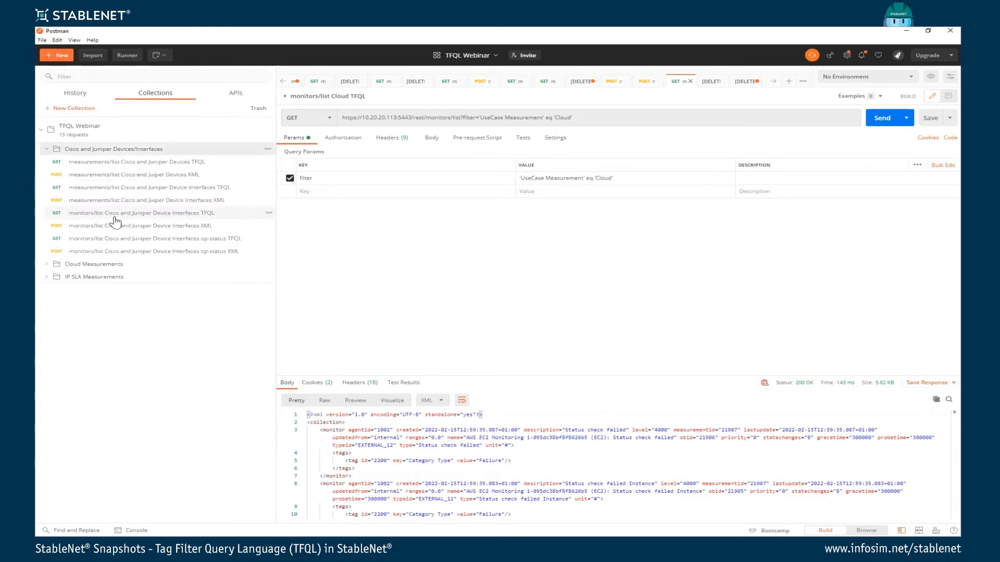
pyautogui.click(165, 162)
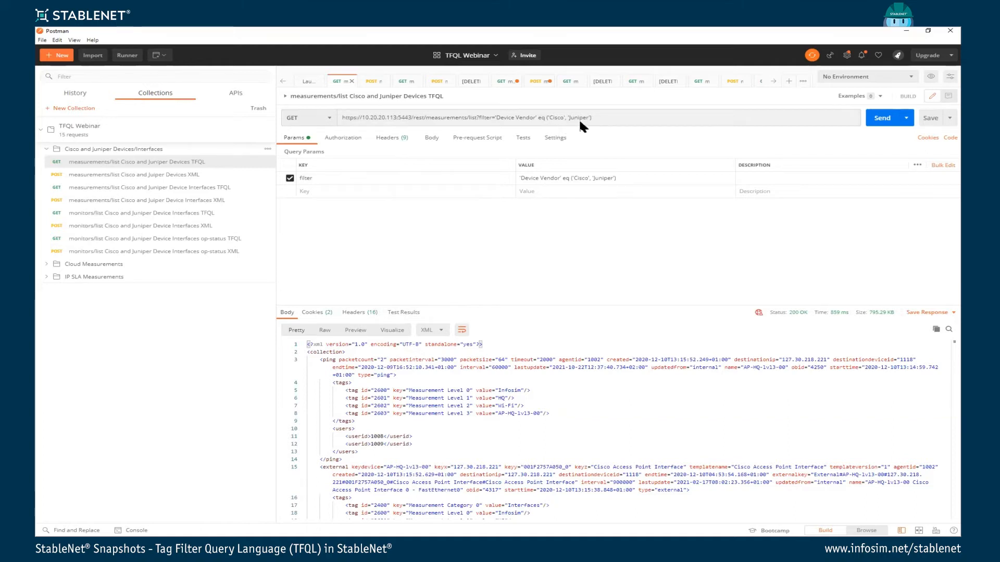
pyautogui.click(882, 118)
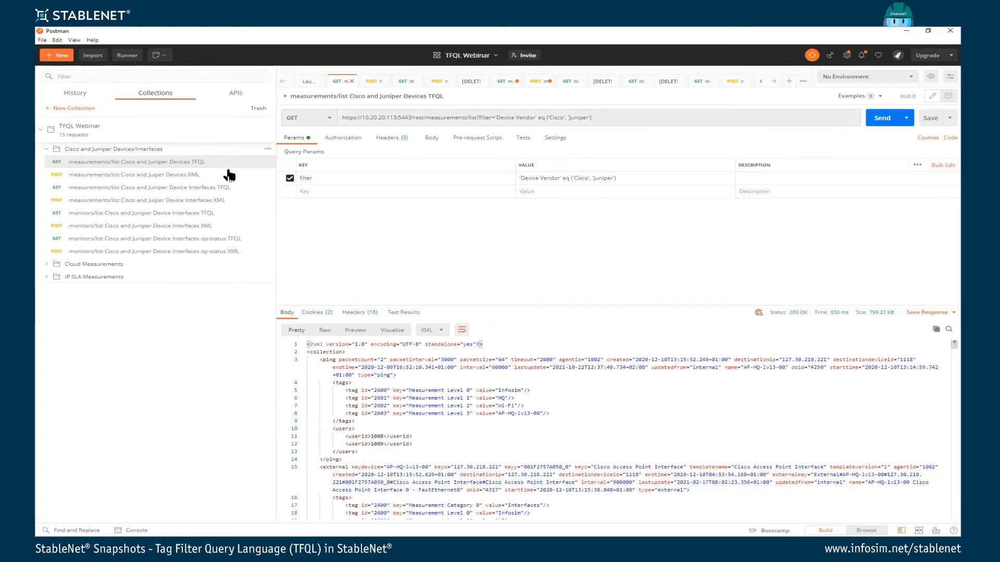
# Send the measurements/list Cisco and Juniper Device Interfaces TFQL request, highlighting its vendor and 'Interface' template type filter, and review the XML response.
pyautogui.click(202, 189)
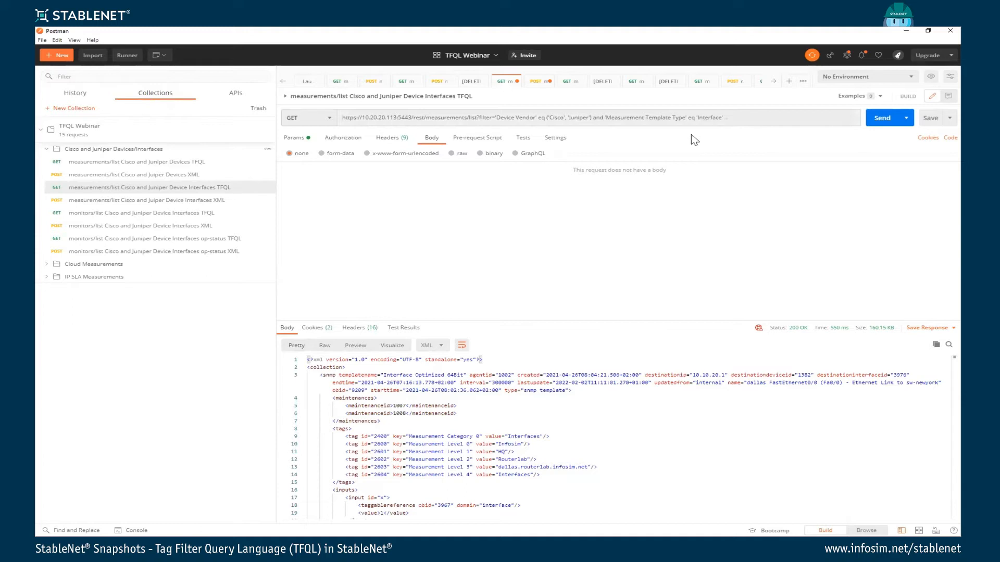
pyautogui.click(762, 121)
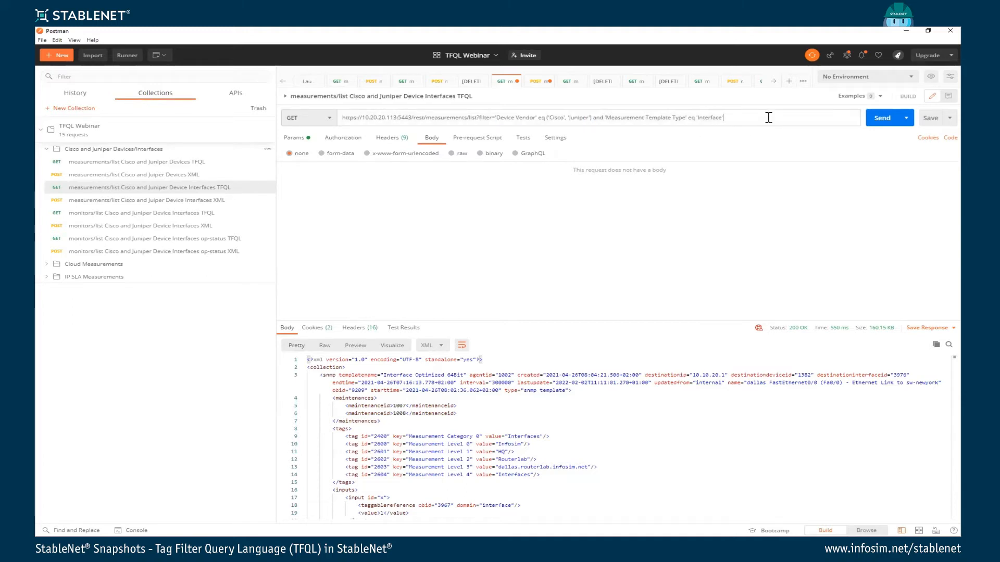
pyautogui.moveTo(737, 118); pyautogui.dragTo(478, 122)
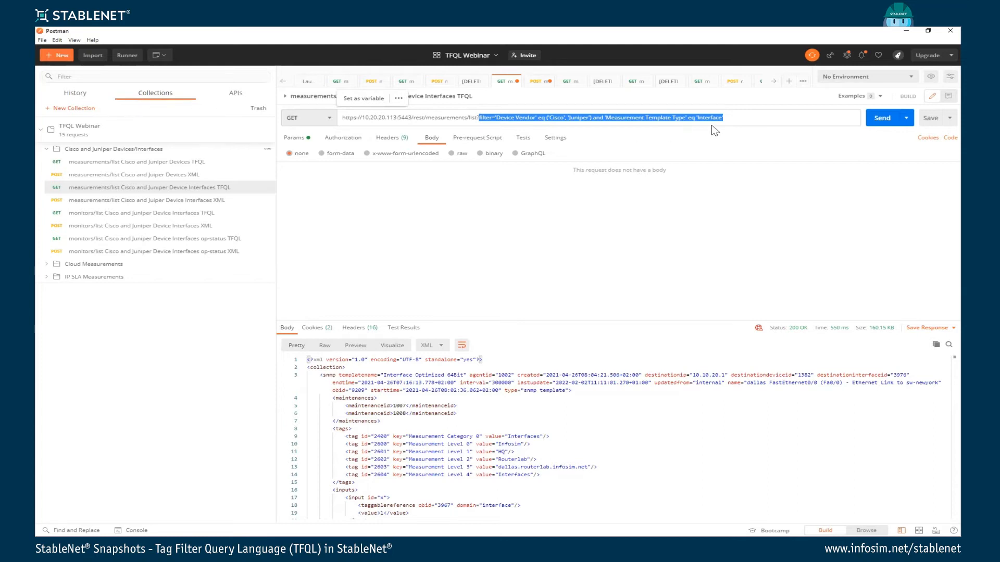
pyautogui.click(884, 122)
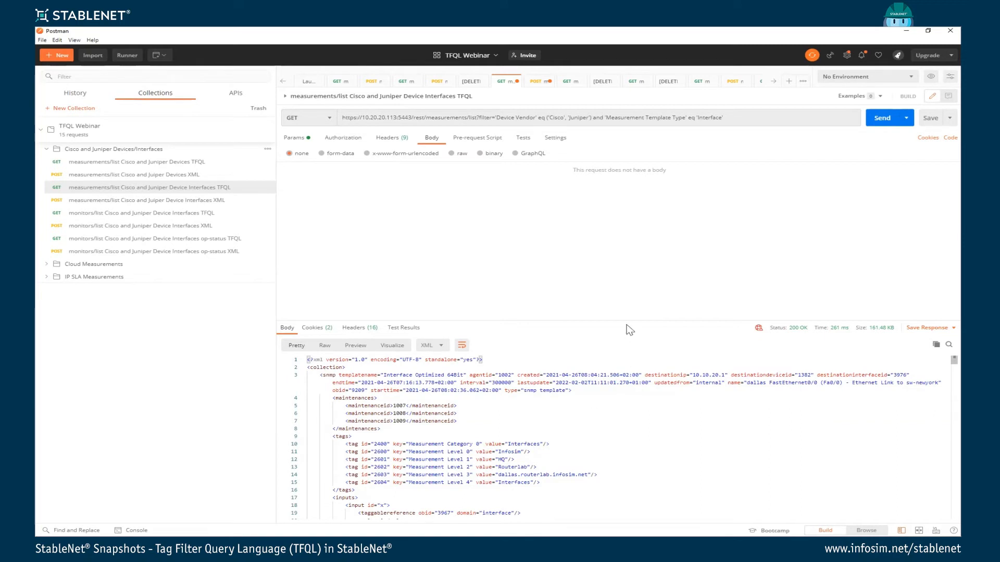
pyautogui.scroll(-6, 626, 249)
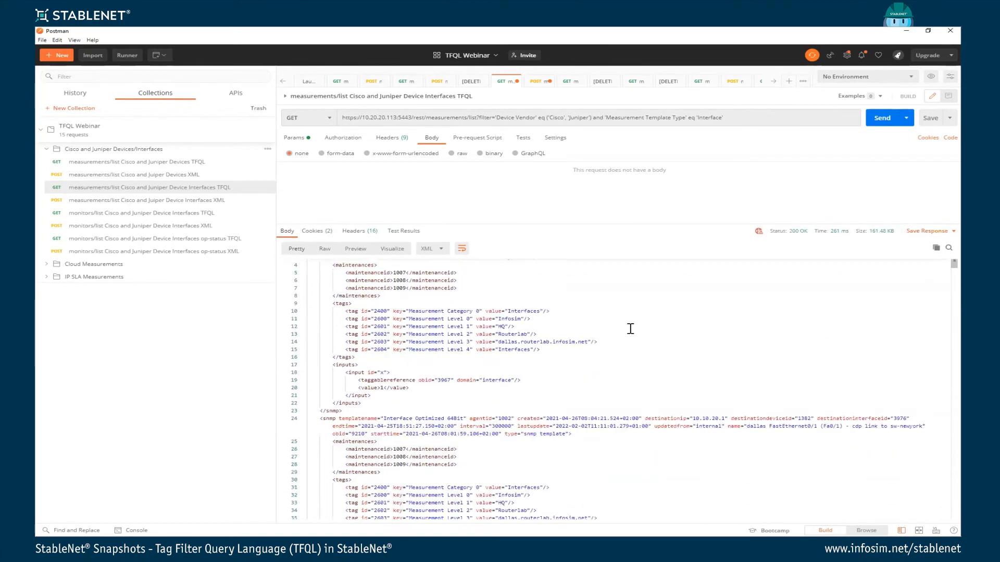
pyautogui.scroll(-2, 630, 330)
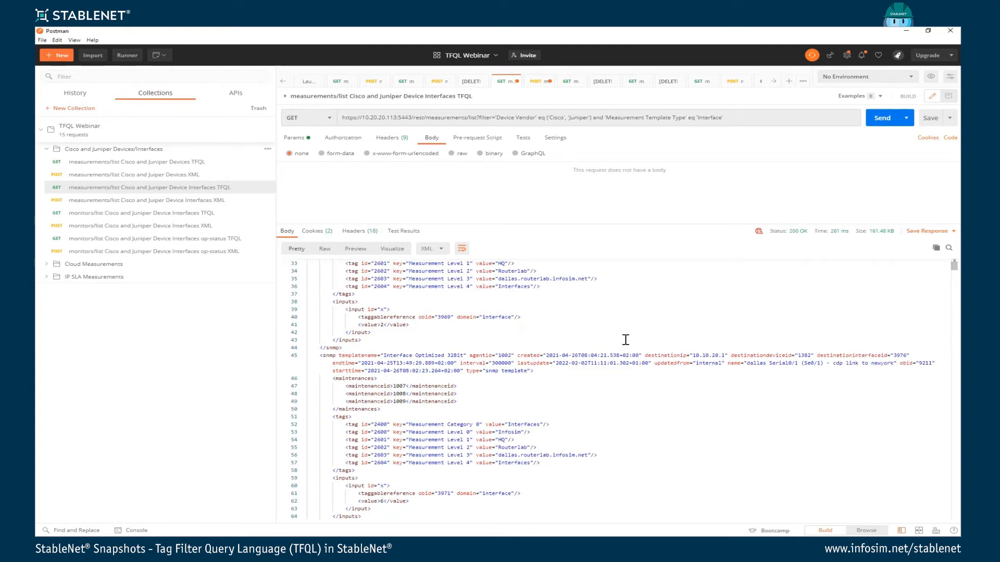
pyautogui.scroll(1, 625, 340)
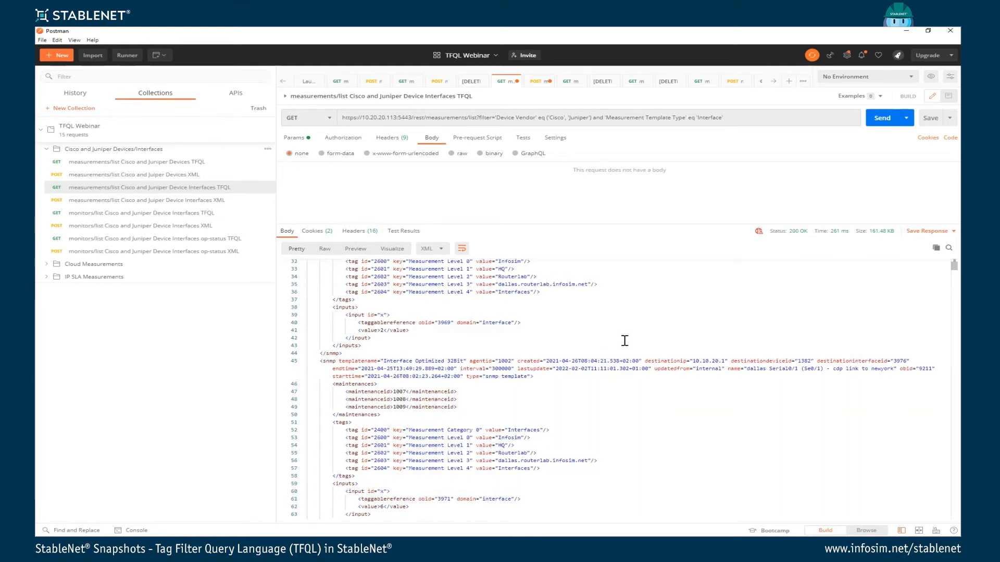
# Compare the XML tag filter body of the measurements/list Device Interfaces XML request with the filter expression in its TFQL counterpart.
pyautogui.click(196, 203)
pyautogui.click(444, 281)
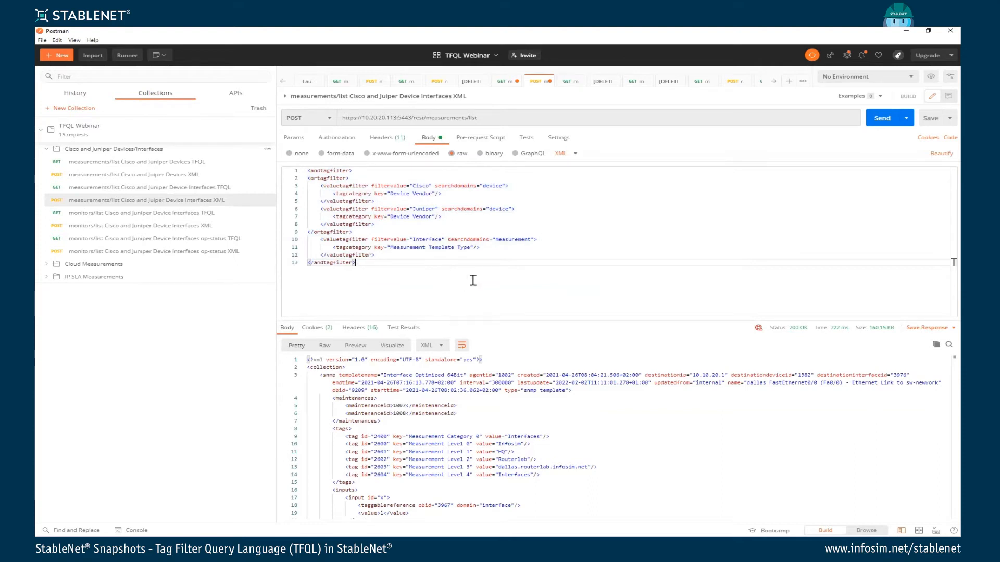
pyautogui.moveTo(530, 262); pyautogui.dragTo(270, 166)
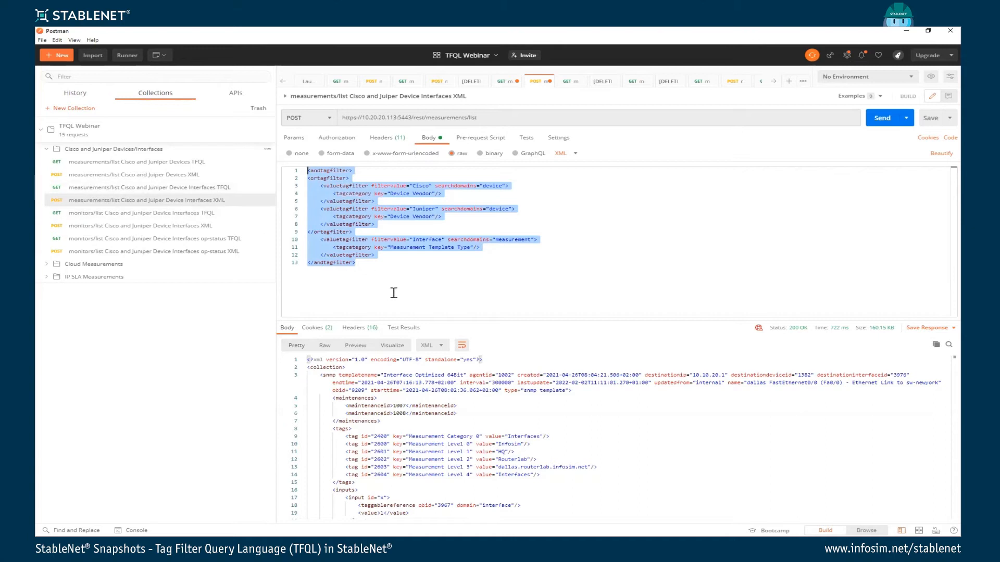
pyautogui.click(169, 188)
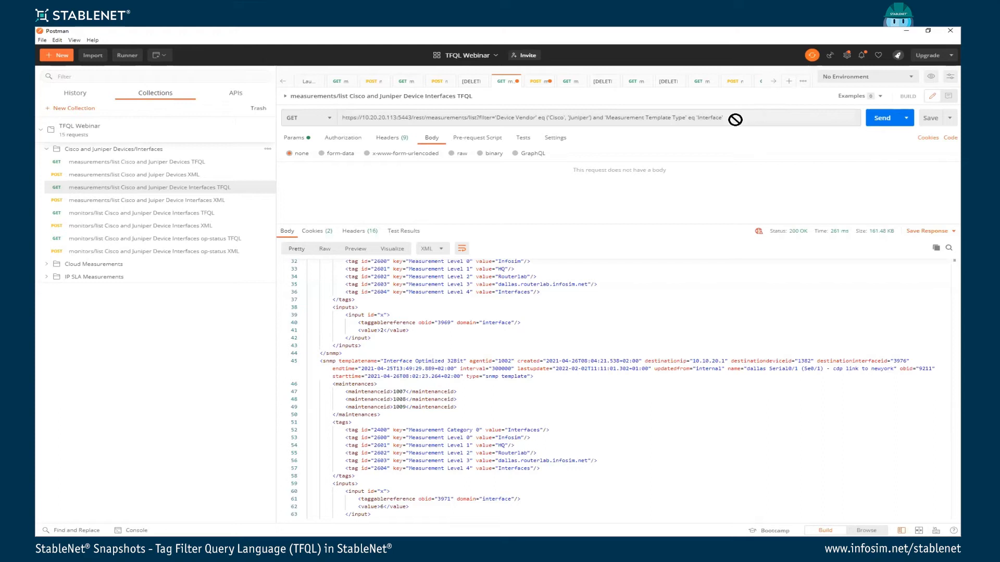
pyautogui.moveTo(735, 120); pyautogui.dragTo(479, 118)
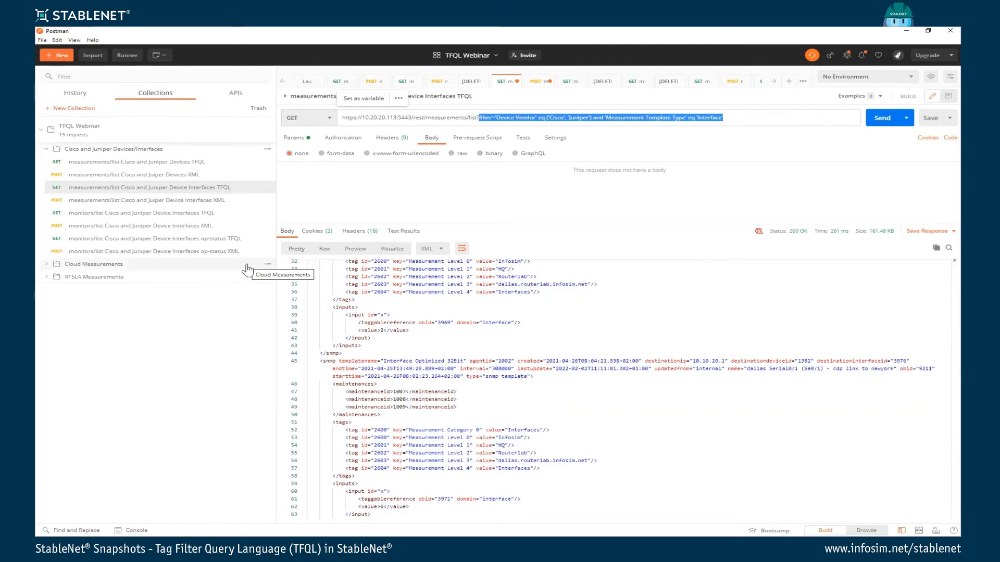
# Send the monitors/list Cisco and Juniper Device Interfaces TFQL request and enlarge the response area.
pyautogui.click(183, 214)
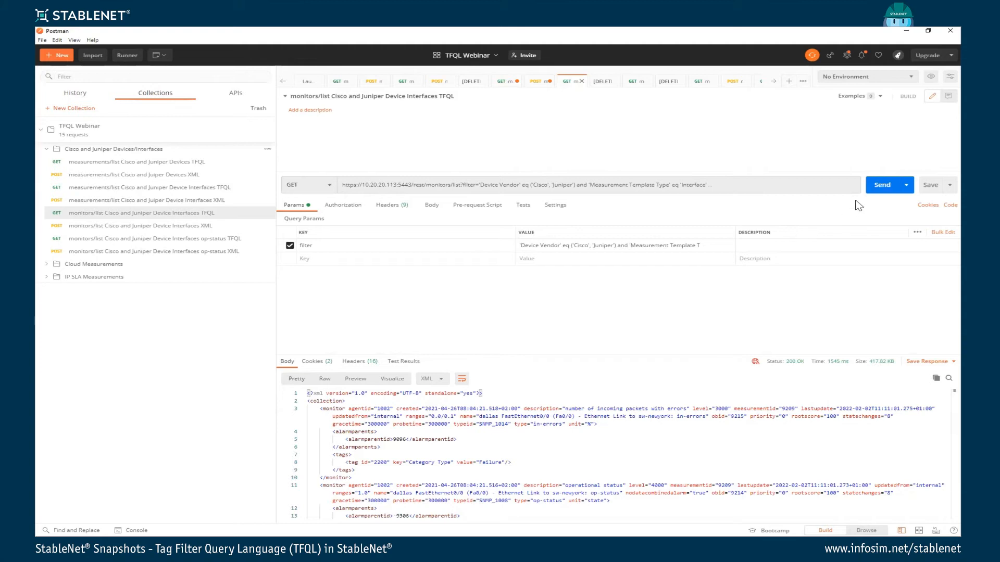
pyautogui.click(882, 186)
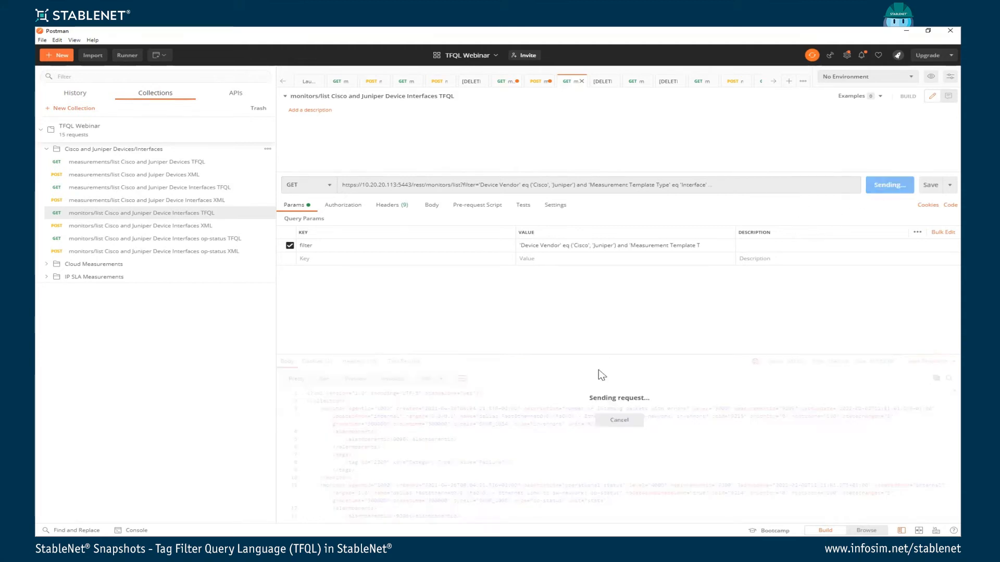
pyautogui.moveTo(589, 353); pyautogui.dragTo(589, 300)
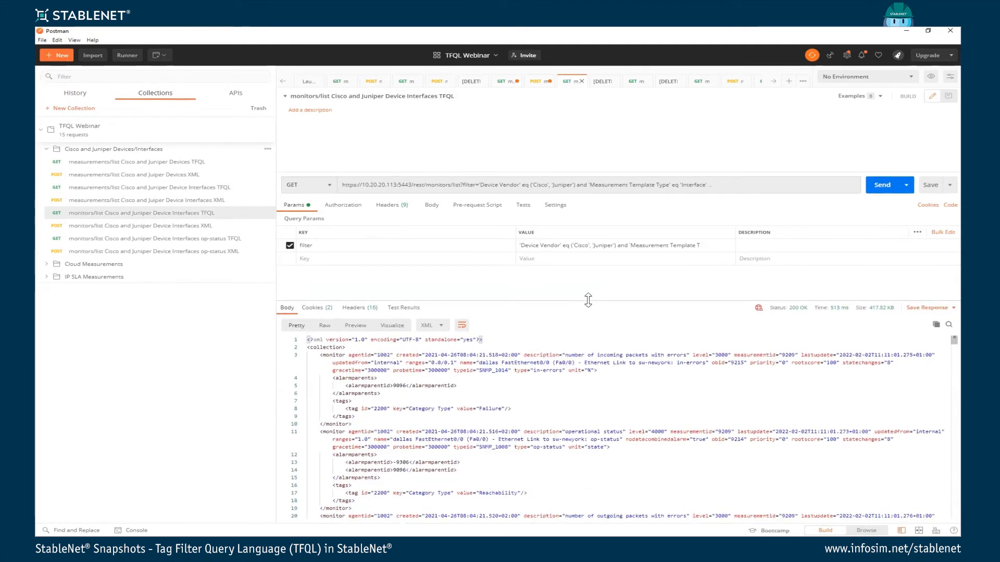
# Review the monitor entries in the XML response and the filter expression of the monitors/list Cisco and Juniper Device Interfaces TFQL request.
pyautogui.scroll(-3, 614, 440)
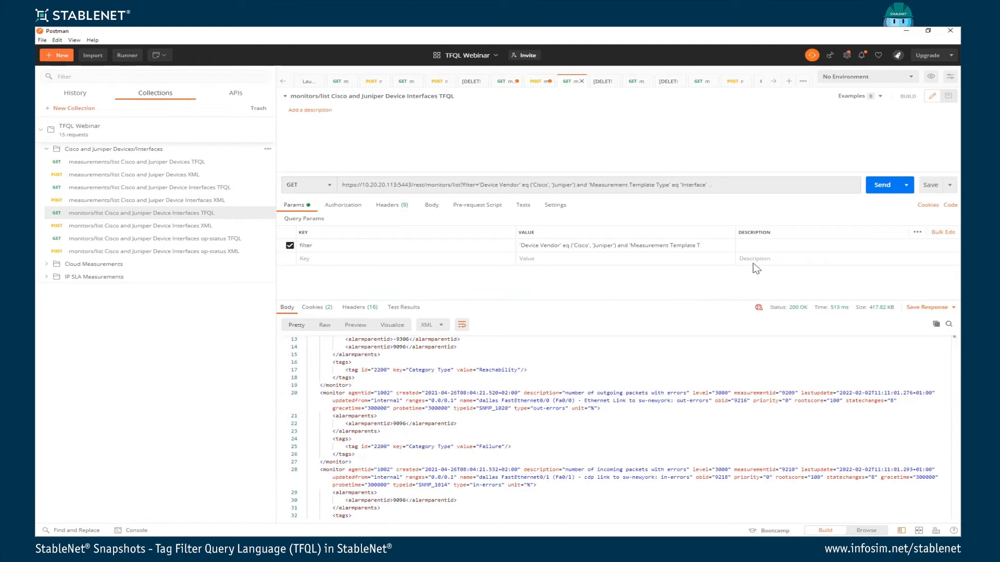
pyautogui.click(734, 183)
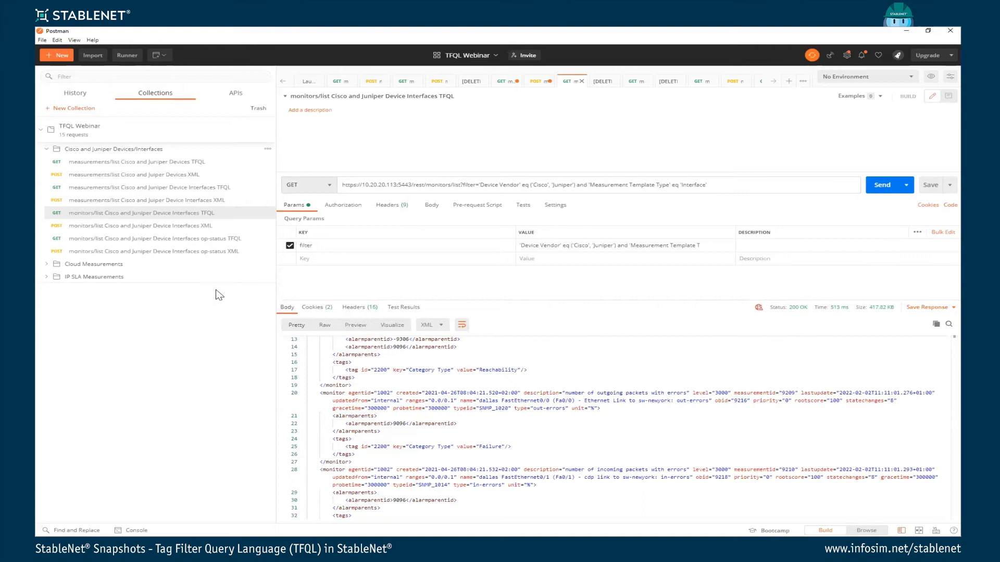
# Send the monitors/list Cisco and Juniper Device Interfaces op-status TFQL request, enlarge the response area and highlight an "op-status" type value in the XML.
pyautogui.click(214, 242)
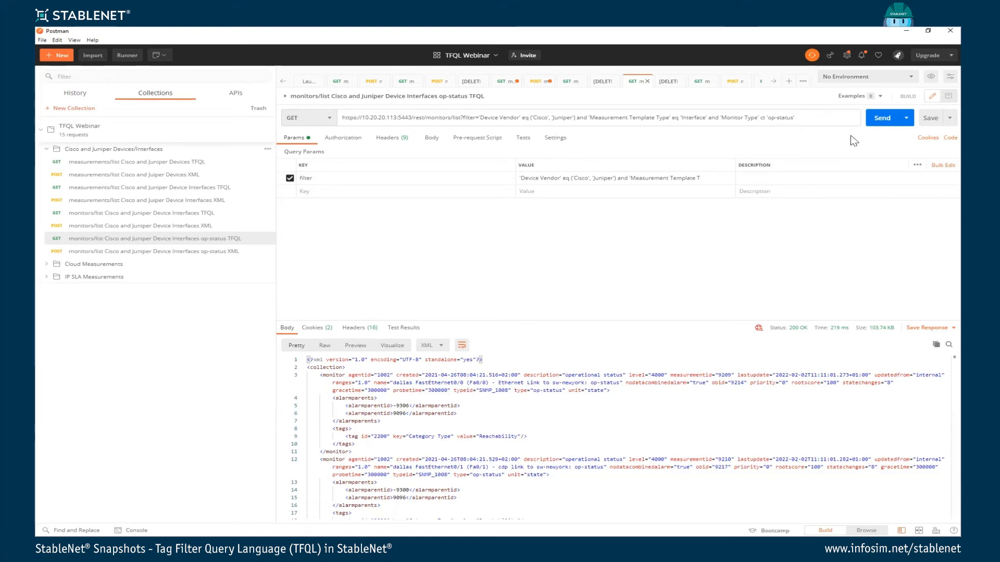
pyautogui.click(884, 121)
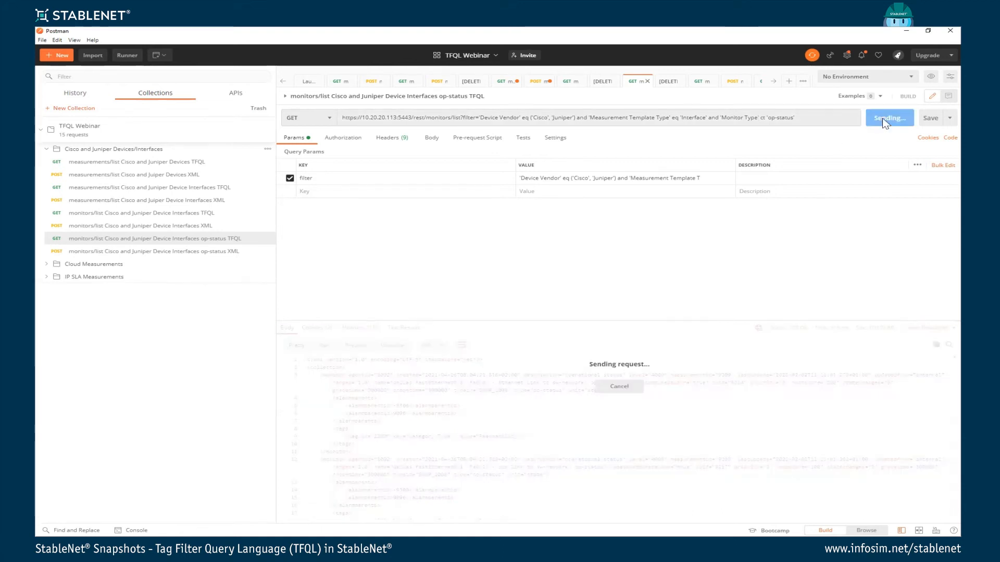
pyautogui.moveTo(645, 318); pyautogui.dragTo(644, 261)
pyautogui.scroll(-5, 648, 379)
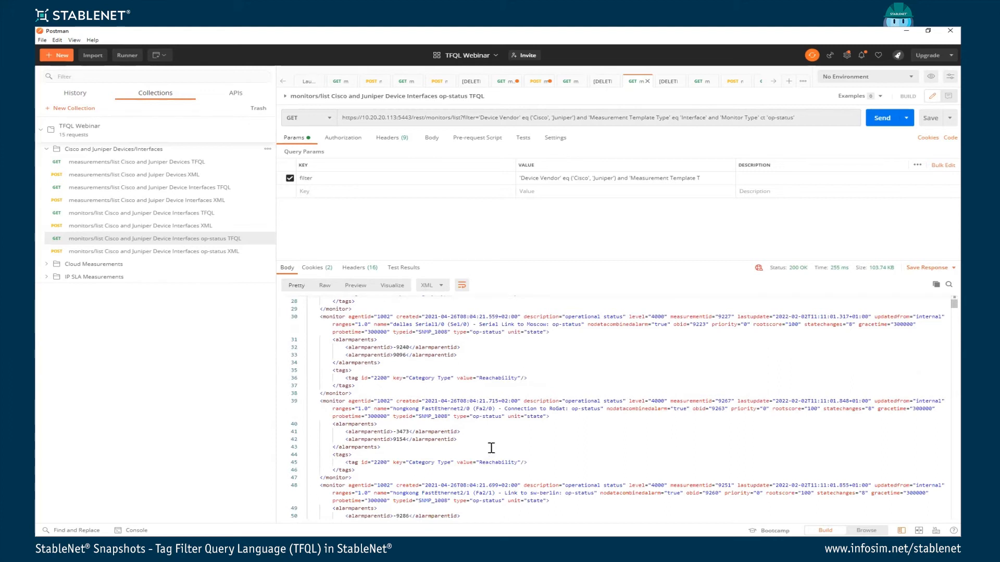
pyautogui.moveTo(472, 416); pyautogui.dragTo(501, 416)
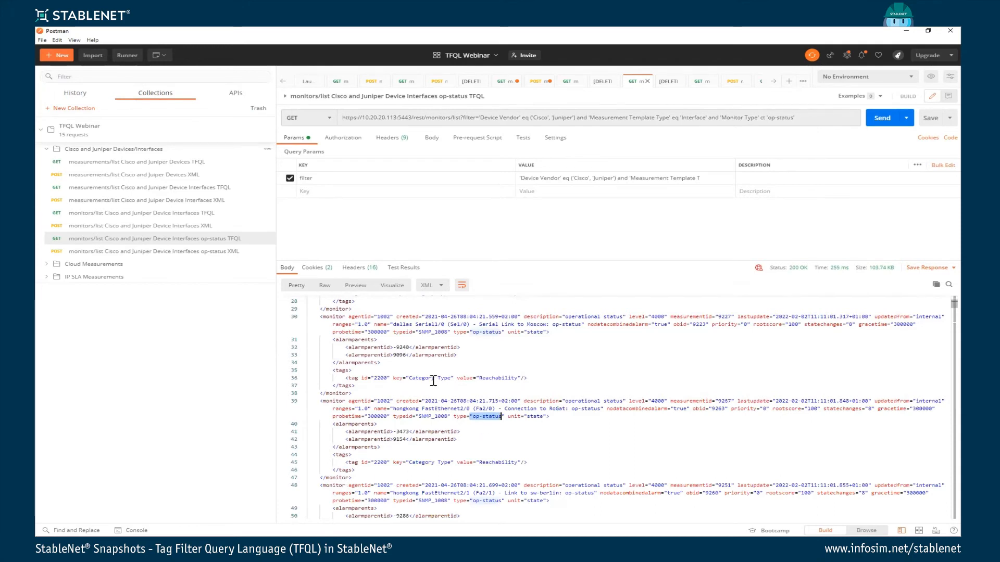
pyautogui.scroll(-1, 434, 381)
# Open the monitors/list Cisco and Juniper Device Interfaces op-status XML request and enlarge its body area to examine the full tag filter.
pyautogui.click(202, 254)
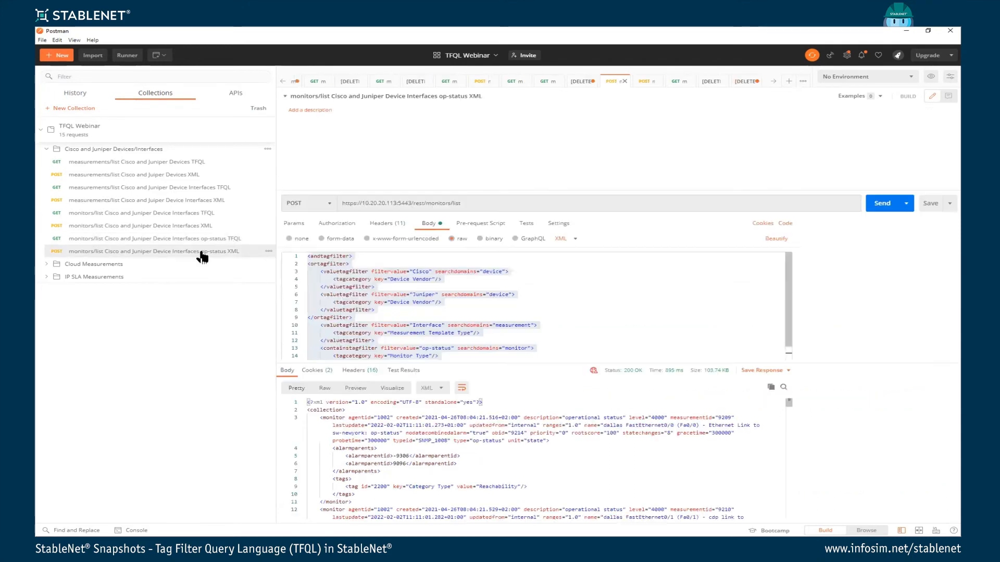
pyautogui.moveTo(610, 187); pyautogui.dragTo(614, 138)
pyautogui.click(614, 286)
pyautogui.click(549, 323)
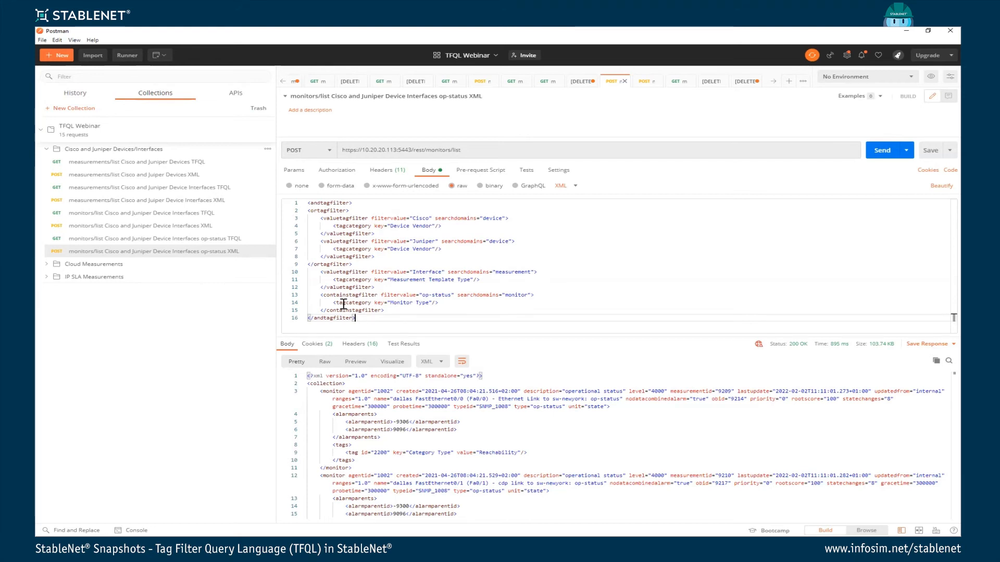
# Expand the IP SLA Measurements folder and send the measurements/list IP SLA TFQL request.
pyautogui.click(45, 277)
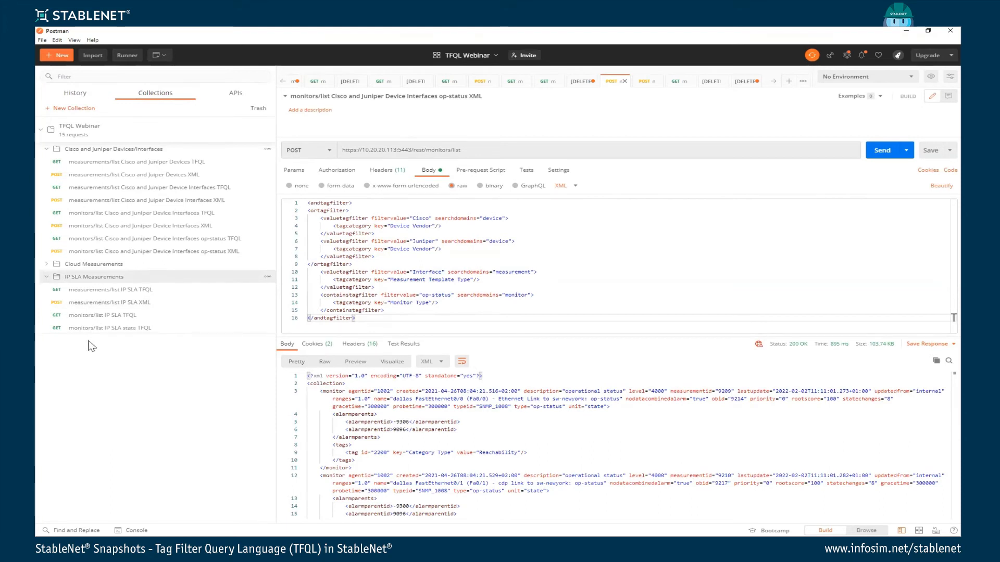
pyautogui.click(150, 294)
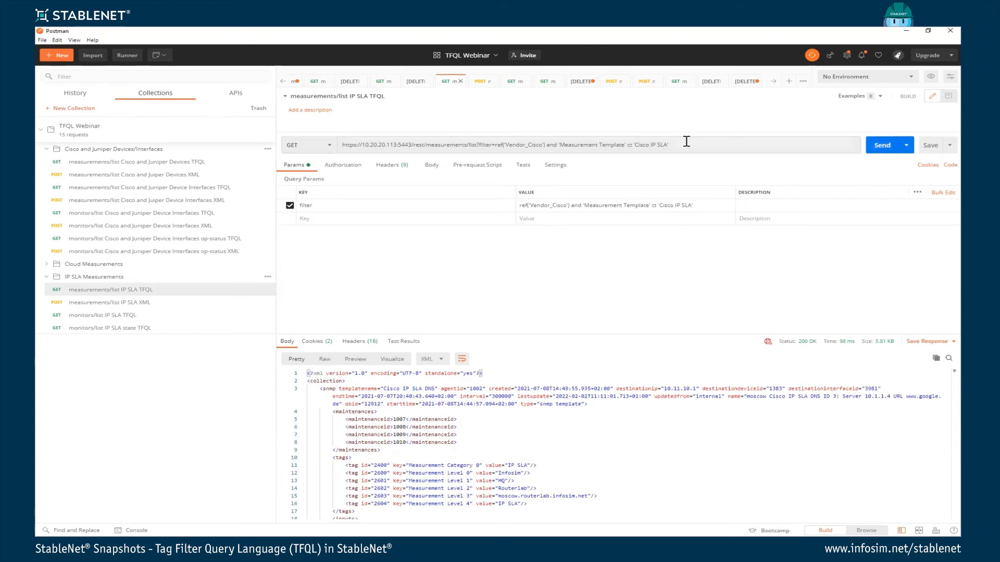
pyautogui.click(887, 147)
# Highlight the ref('Vendor_Cisco') reference in the request's filter and review the Cisco IP SLA measurements in the XML response.
pyautogui.moveTo(495, 146); pyautogui.dragTo(558, 146)
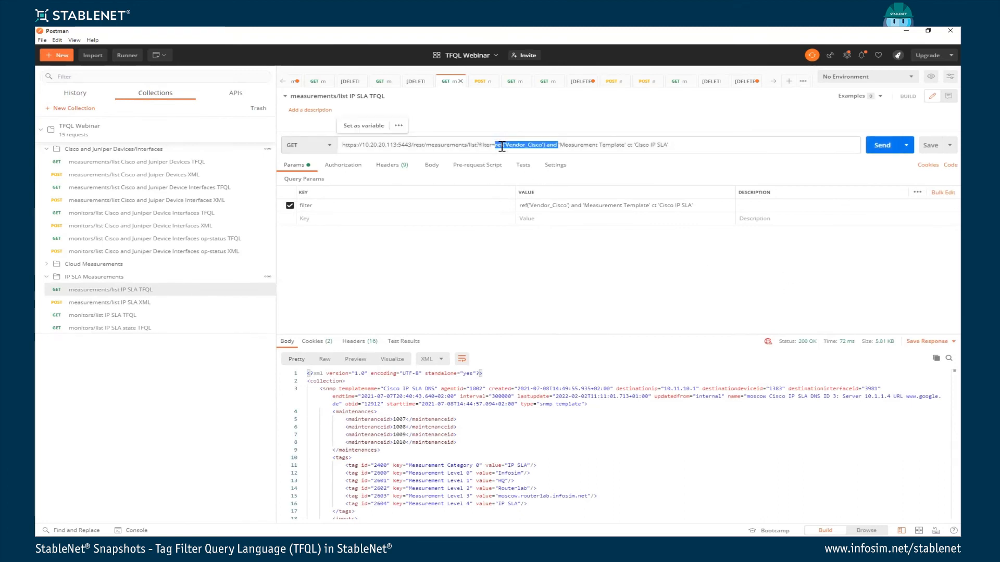
pyautogui.click(546, 145)
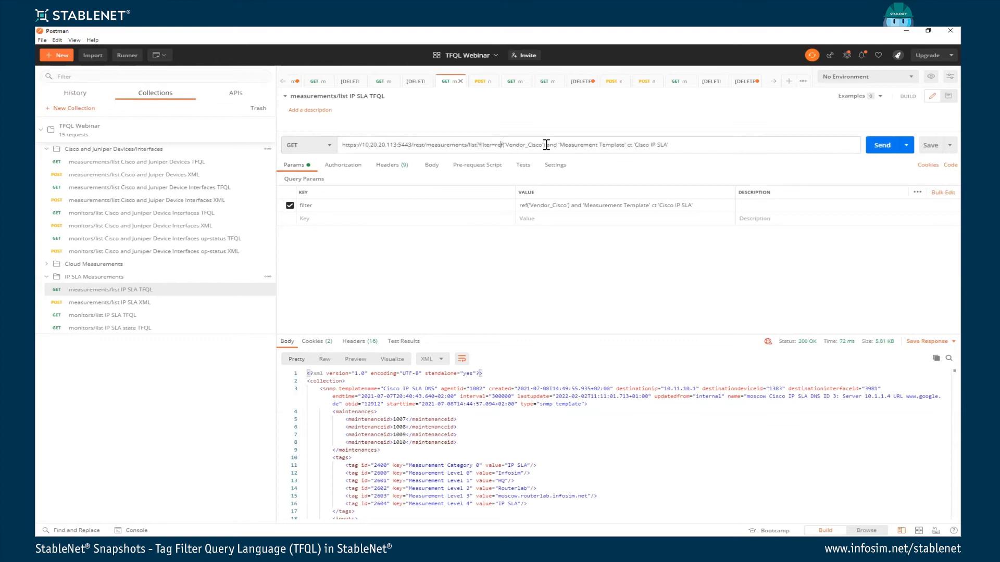
pyautogui.moveTo(547, 146); pyautogui.dragTo(496, 146)
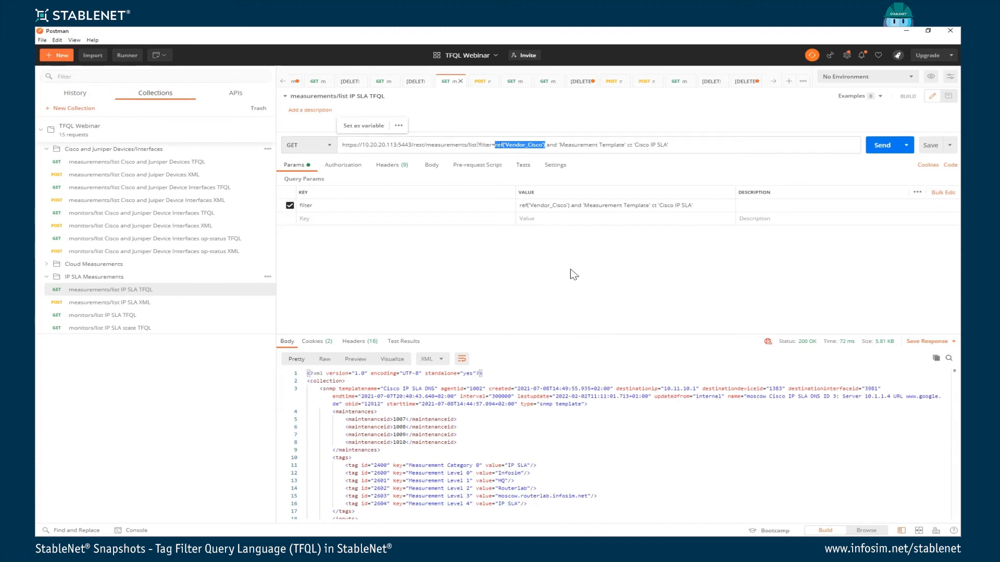
pyautogui.click(537, 145)
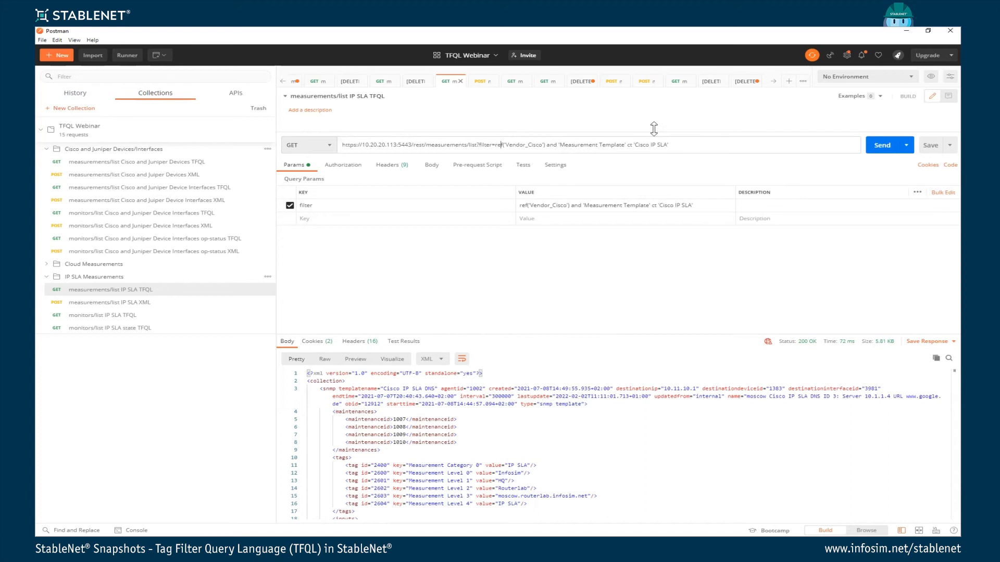
pyautogui.scroll(-5, 699, 462)
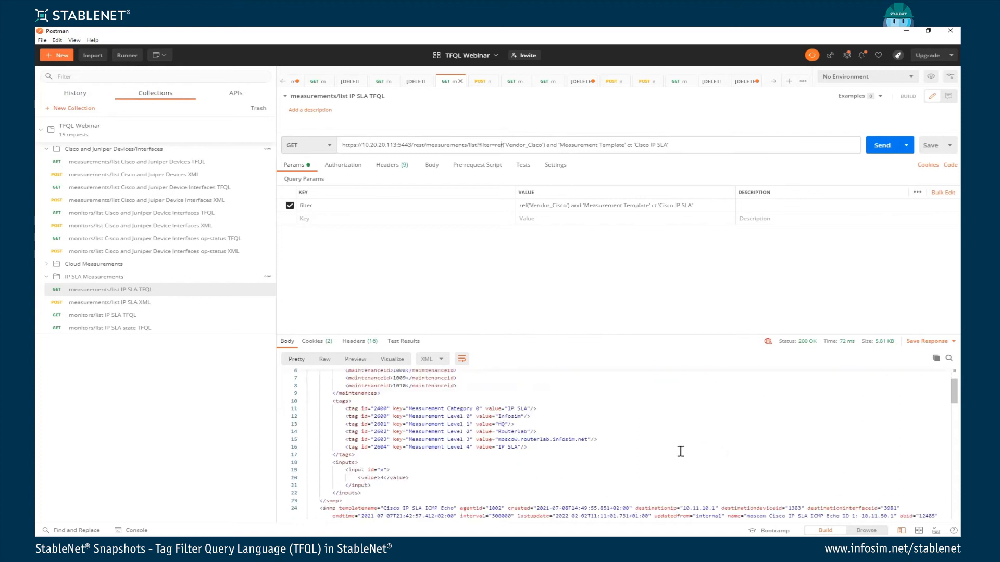
pyautogui.scroll(-6, 681, 451)
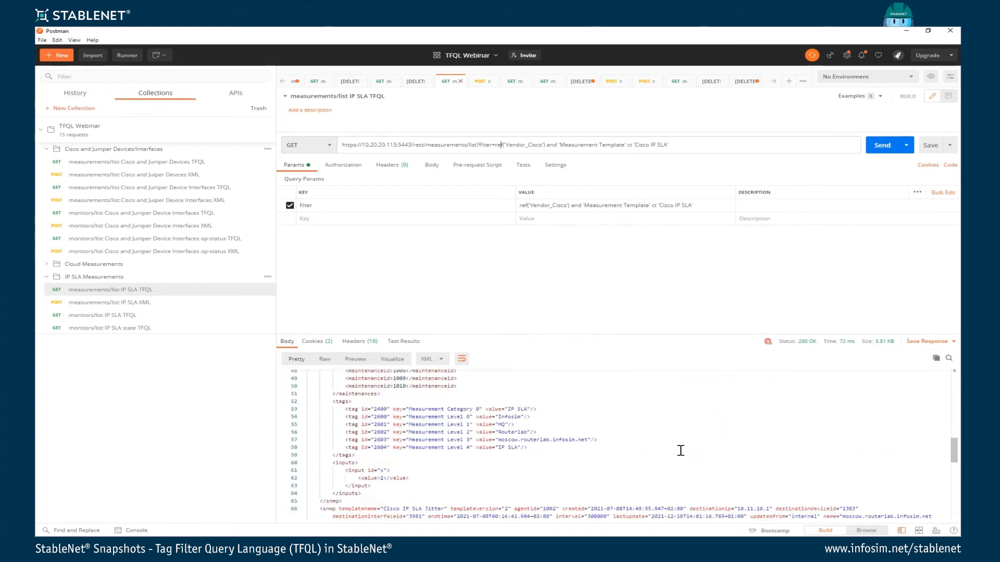
pyautogui.scroll(10, 680, 450)
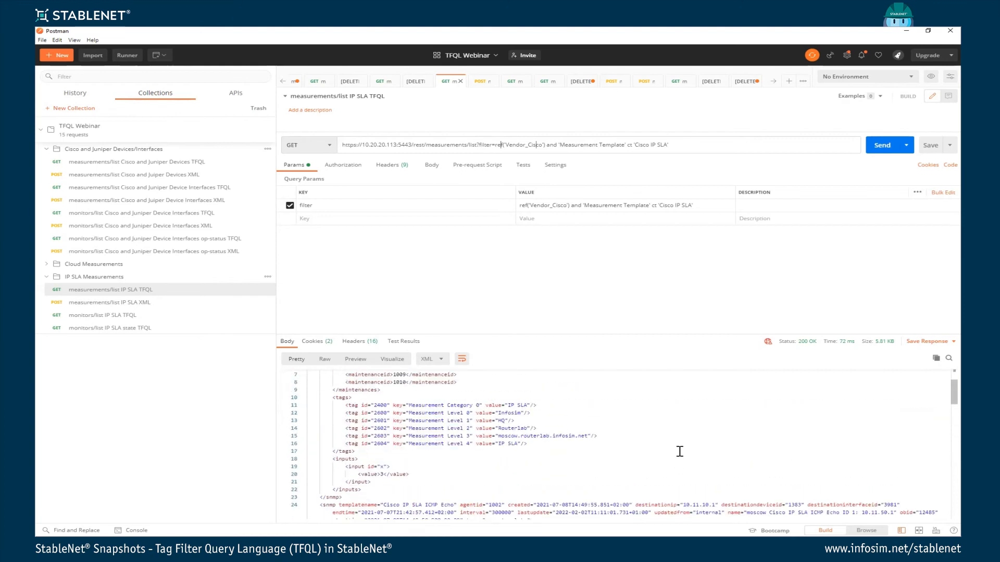
# Send the monitors/list IP SLA TFQL request and highlight the first monitor element in the XML response.
pyautogui.click(122, 315)
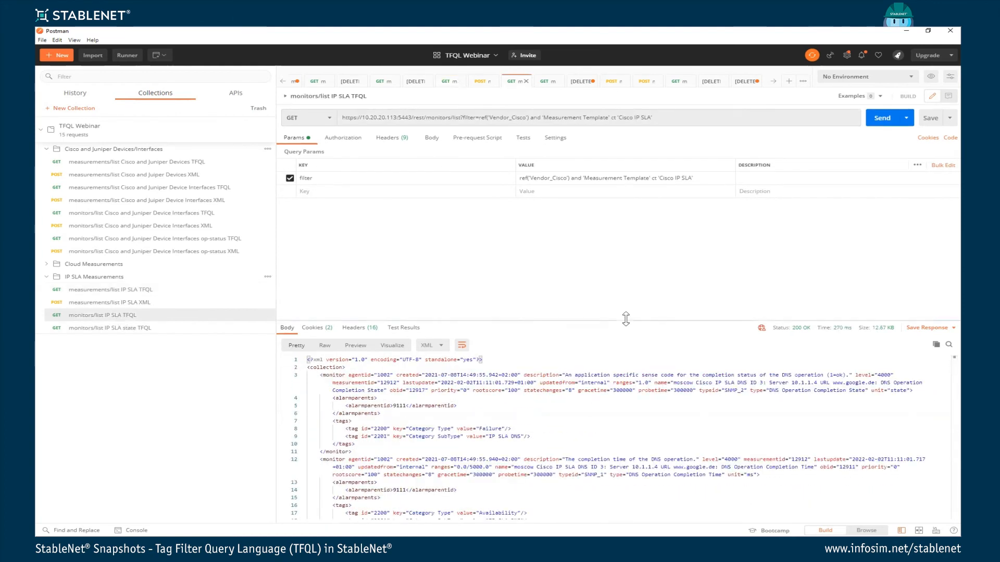
pyautogui.click(893, 119)
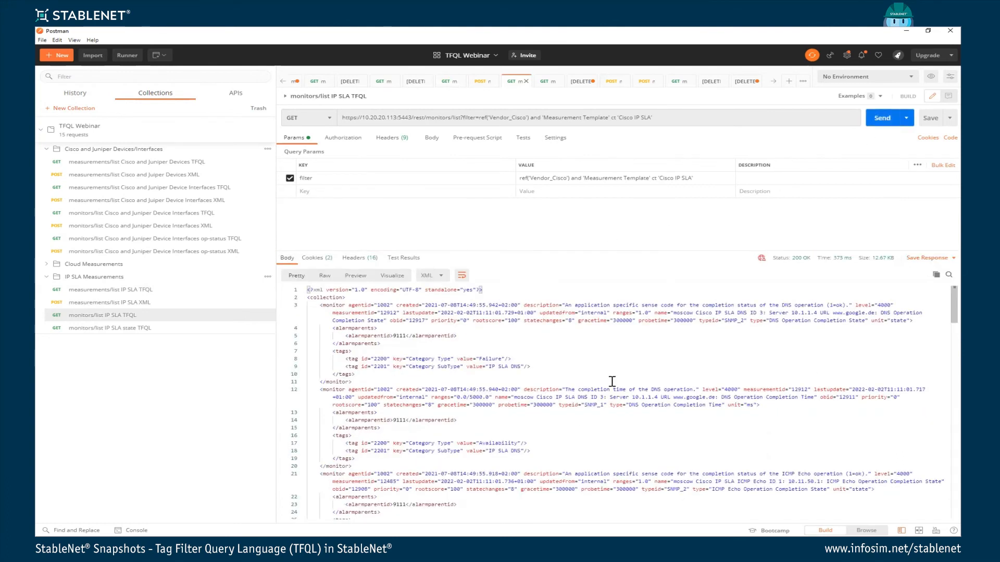
pyautogui.doubleClick(331, 306)
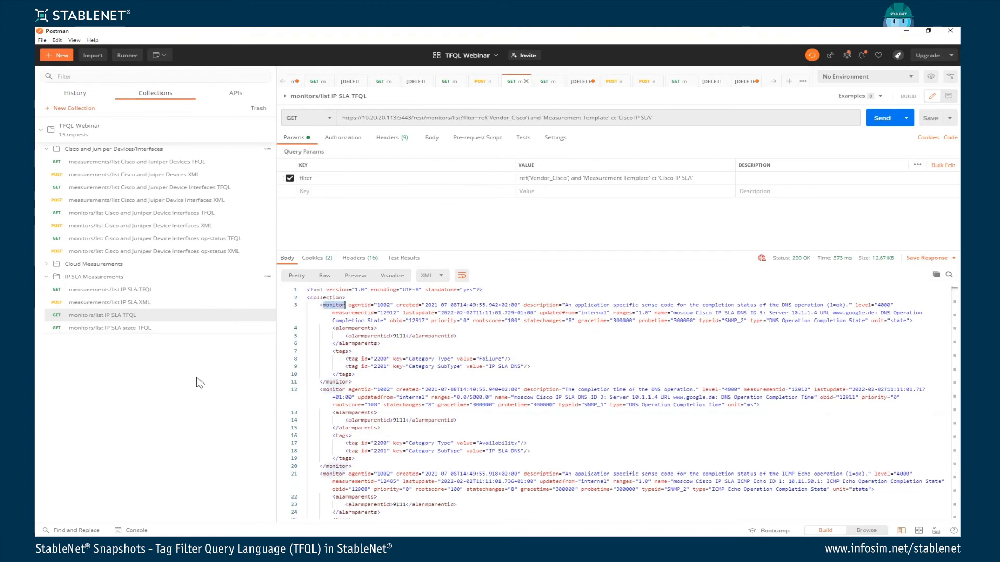
# Send the monitors/list IP SLA state TFQL request after examining its filter with the added state(minor, critical) condition.
pyautogui.click(108, 333)
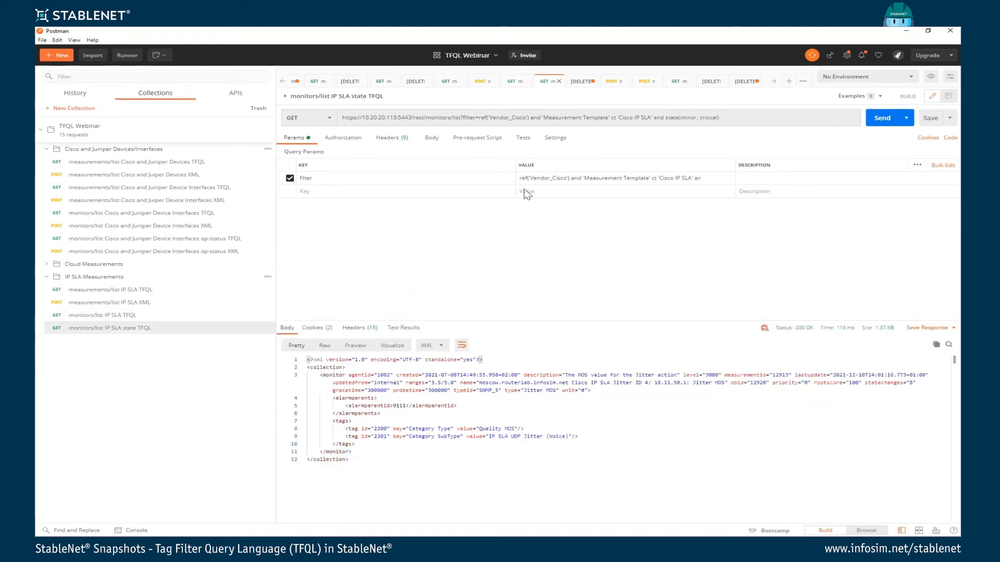
pyautogui.click(747, 119)
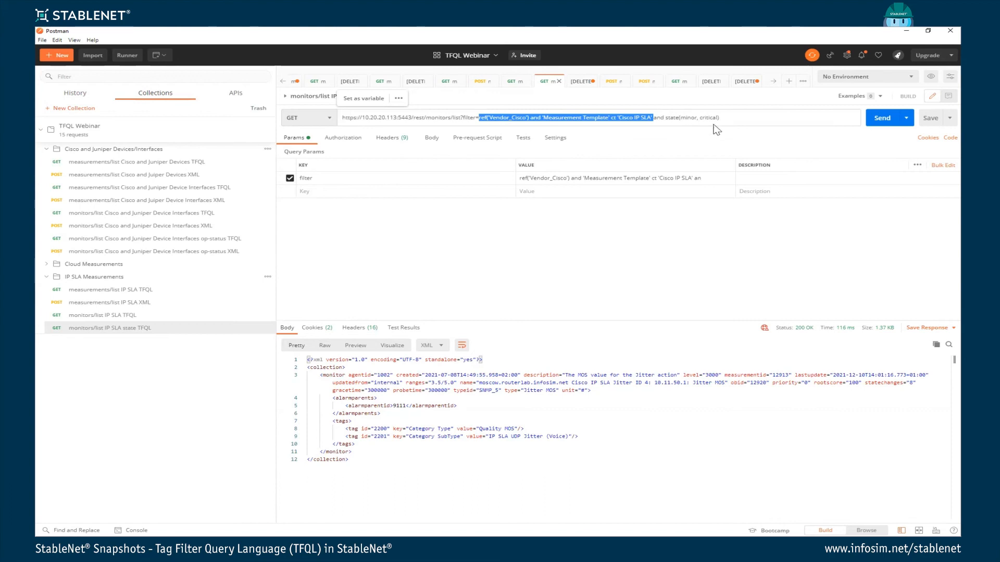
pyautogui.click(884, 124)
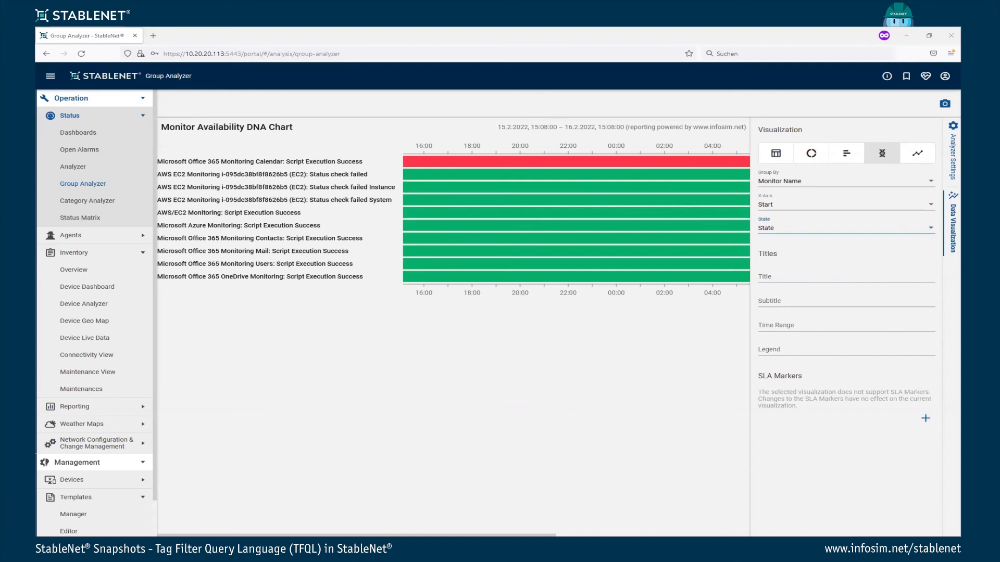
# Copy the complete filter expression from the IP SLA state TFQL request URL in Postman and switch to the StableNet Group Analyzer.
pyautogui.hotkey('alt', 'Tab')
pyautogui.moveTo(750, 116); pyautogui.dragTo(482, 118)
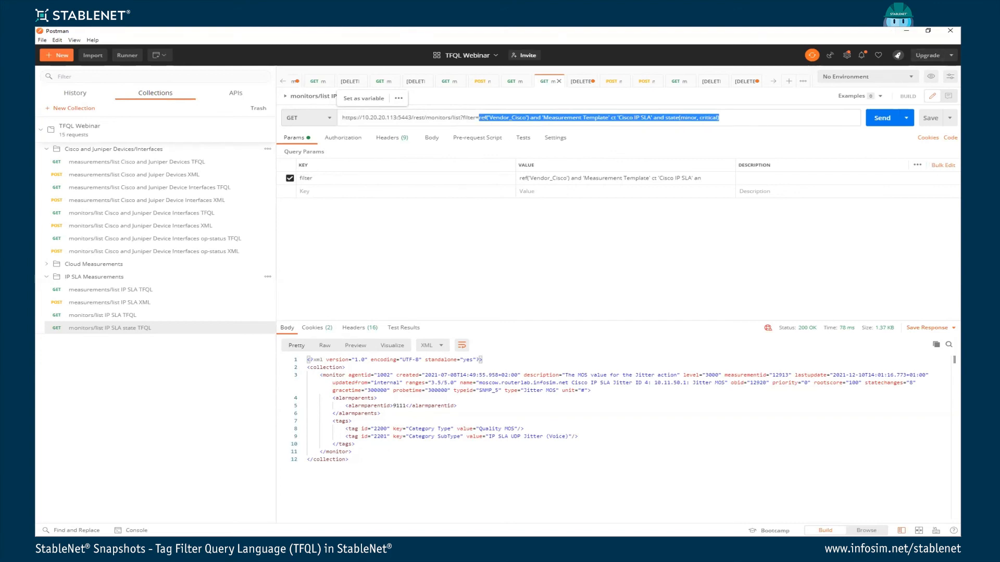
pyautogui.hotkey('alt', 'Tab')
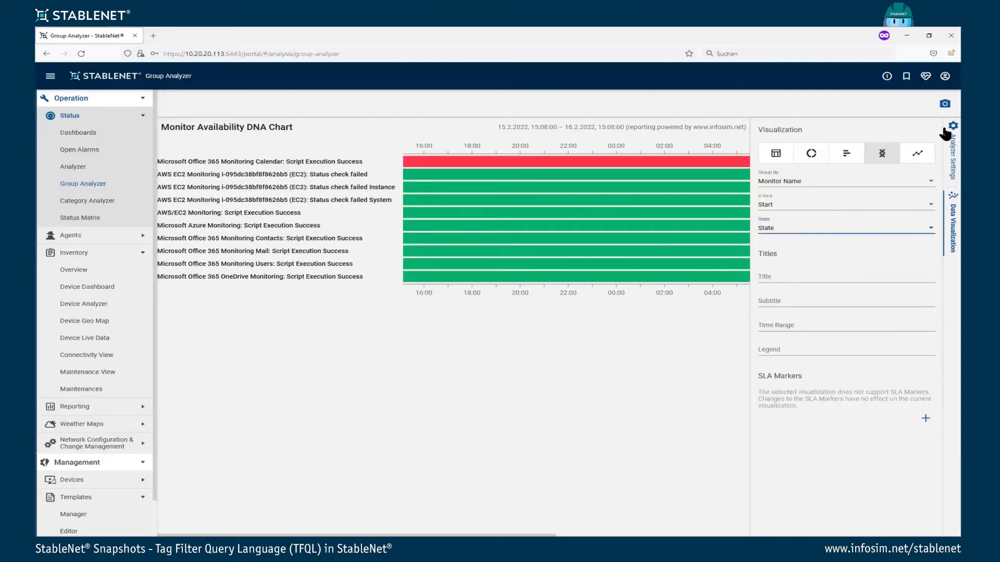
# Open the report's Device Filter in the analyzer settings and remove its UseCase Measurement custom tag filter.
pyautogui.click(946, 148)
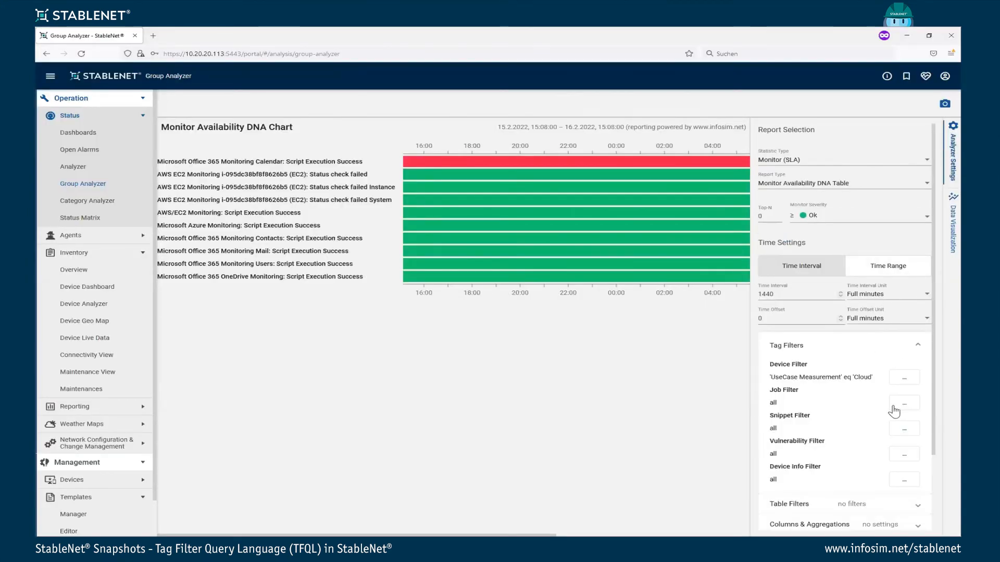
pyautogui.click(908, 382)
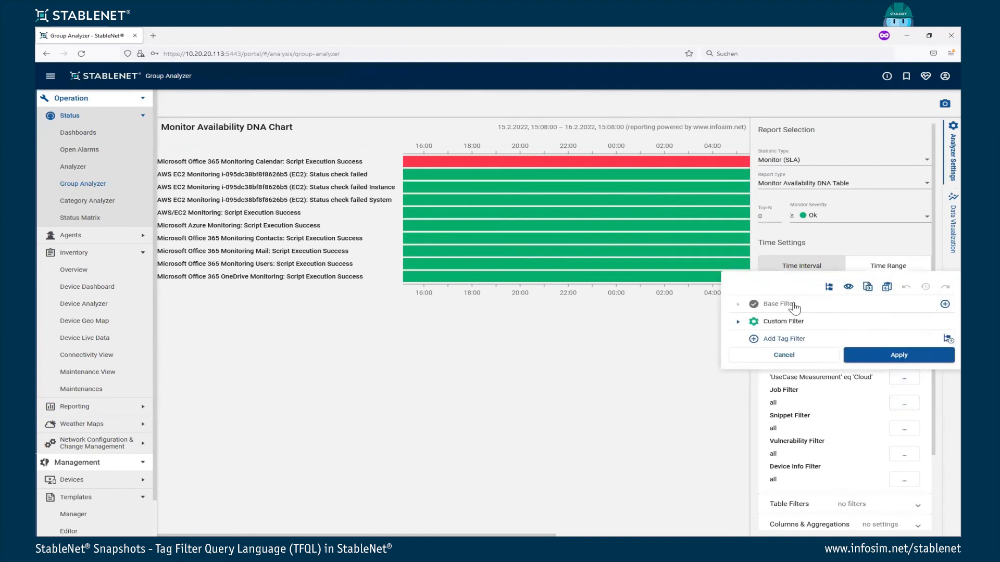
pyautogui.click(739, 323)
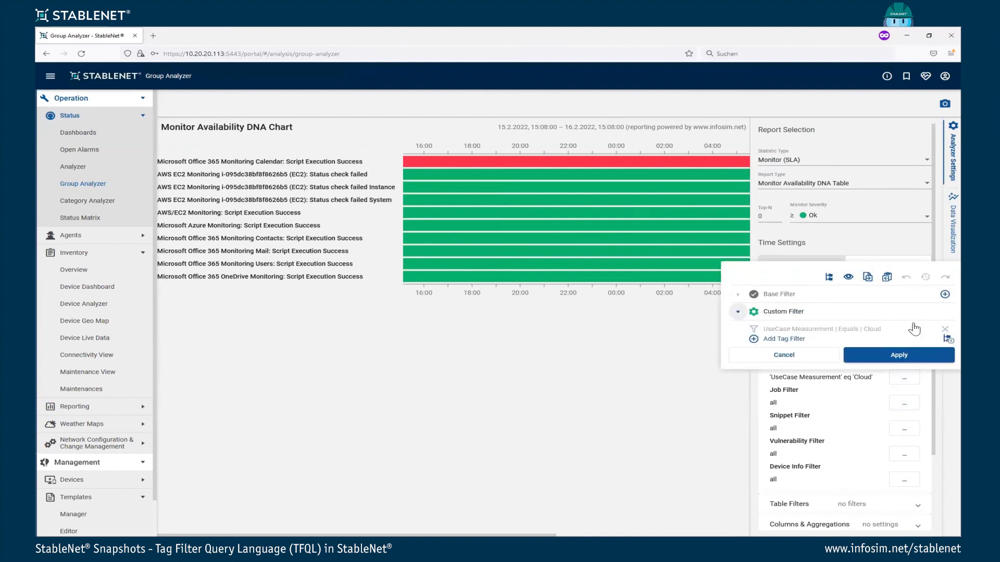
pyautogui.click(946, 327)
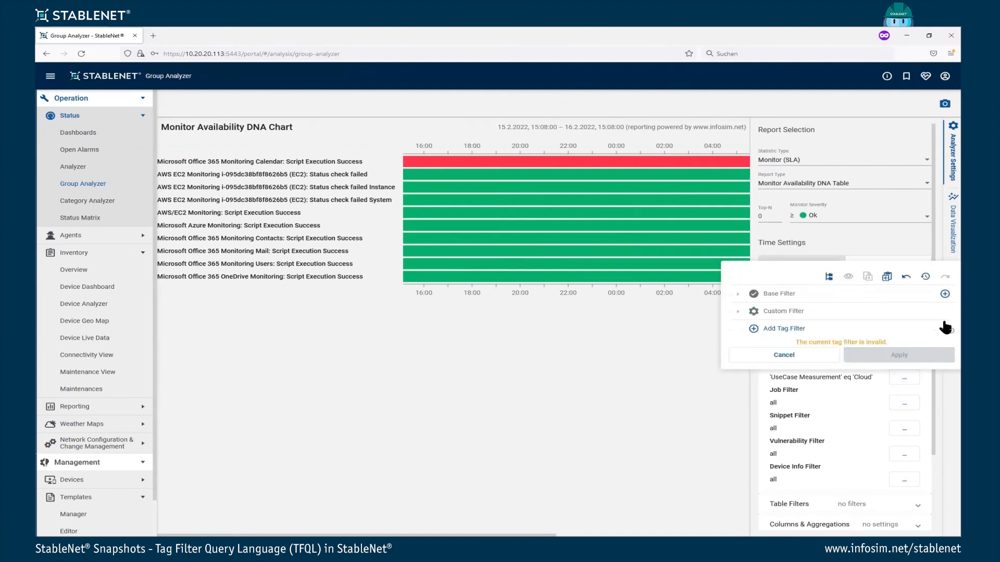
# Paste the filter ref('Vendor_Cisco') and 'Measurement Template' ct 'Cisco IP SLA' and state(minor, critical) as the Device Filter and apply it.
pyautogui.click(887, 277)
pyautogui.click(878, 233)
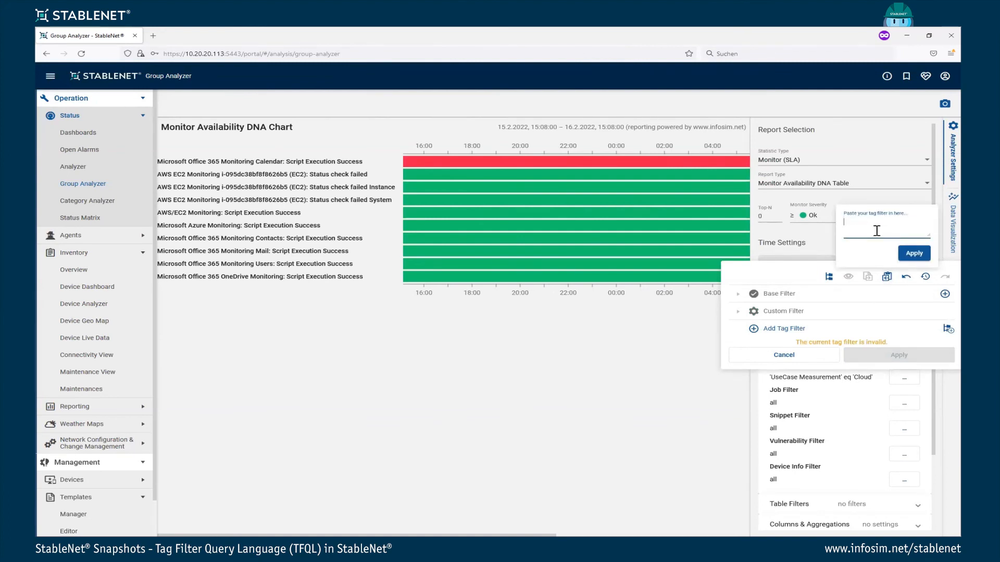
pyautogui.hotkey('ctrl', 'v')
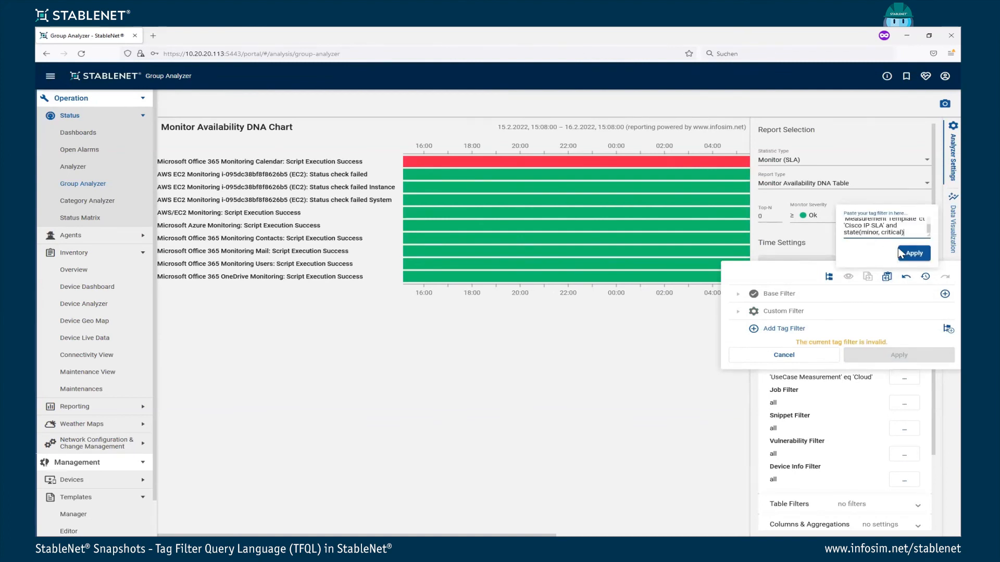
pyautogui.click(915, 253)
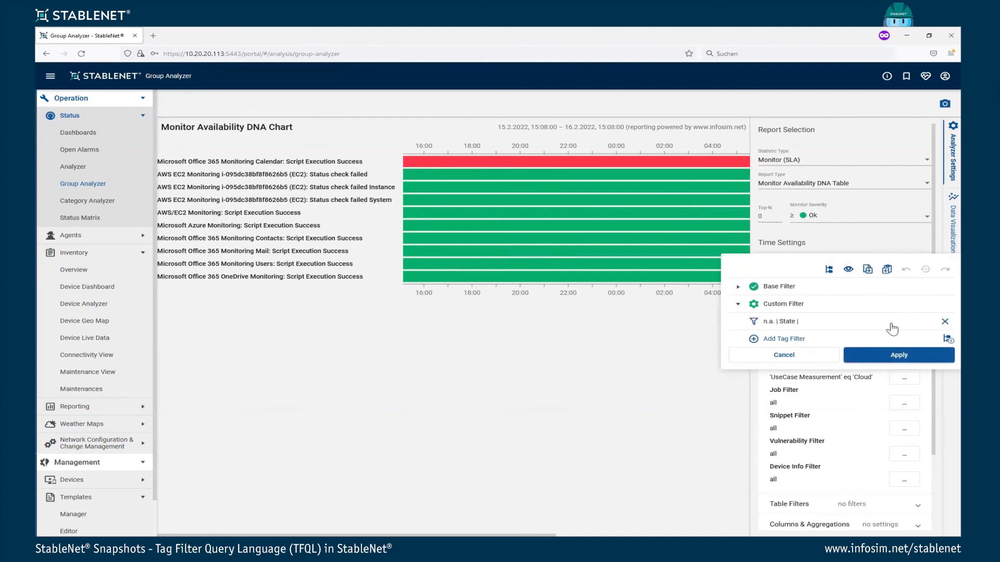
pyautogui.click(896, 357)
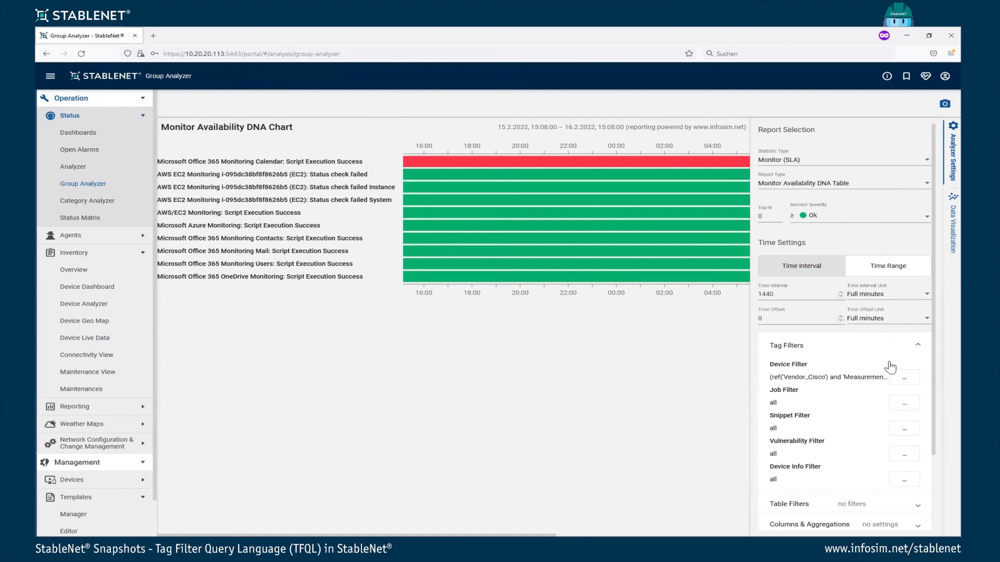
# Load the Monitor Availability DNA Table data with the new Device Filter and return to the tag filter settings.
pyautogui.scroll(-3, 894, 375)
pyautogui.scroll(3, 893, 377)
pyautogui.scroll(-3, 902, 394)
pyautogui.click(897, 463)
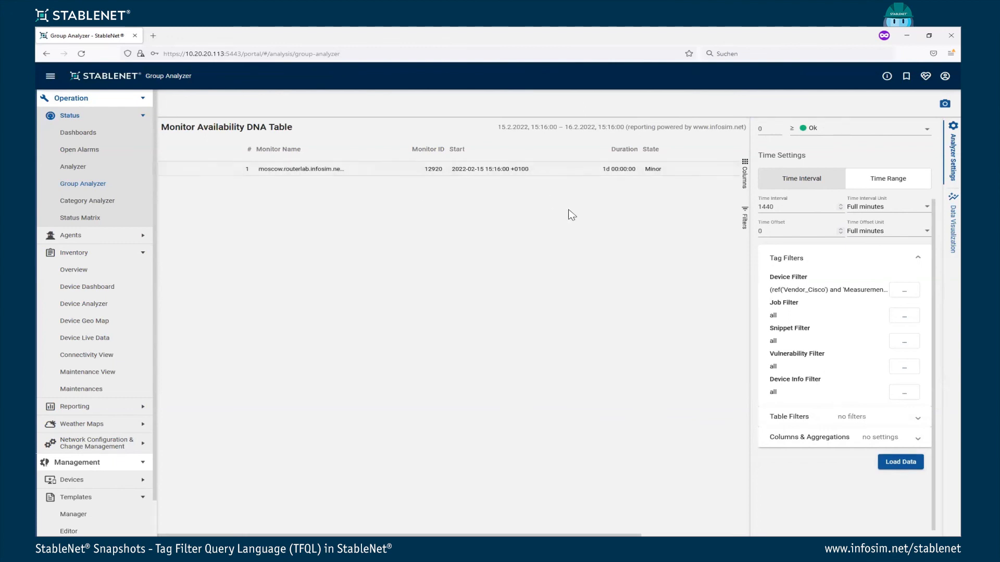
pyautogui.scroll(2, 854, 354)
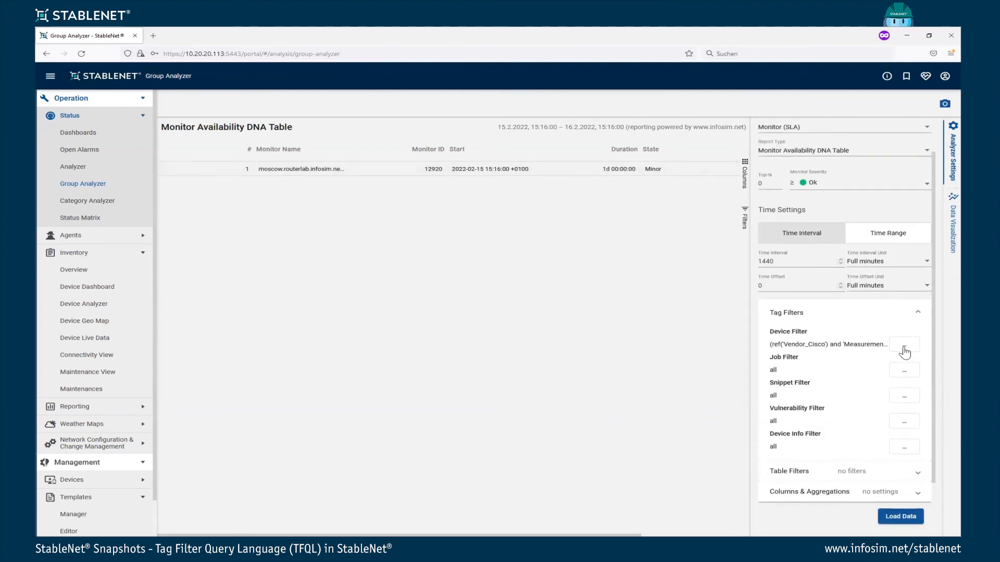
# Remove the State tag filter from the Device Filter's custom filter, apply the change and reload the report data.
pyautogui.click(904, 346)
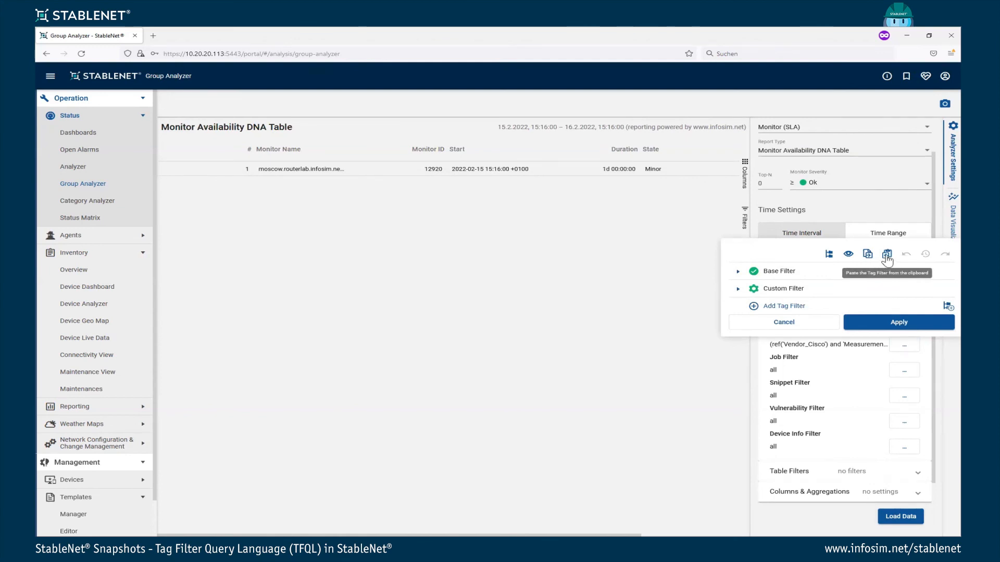
pyautogui.click(887, 255)
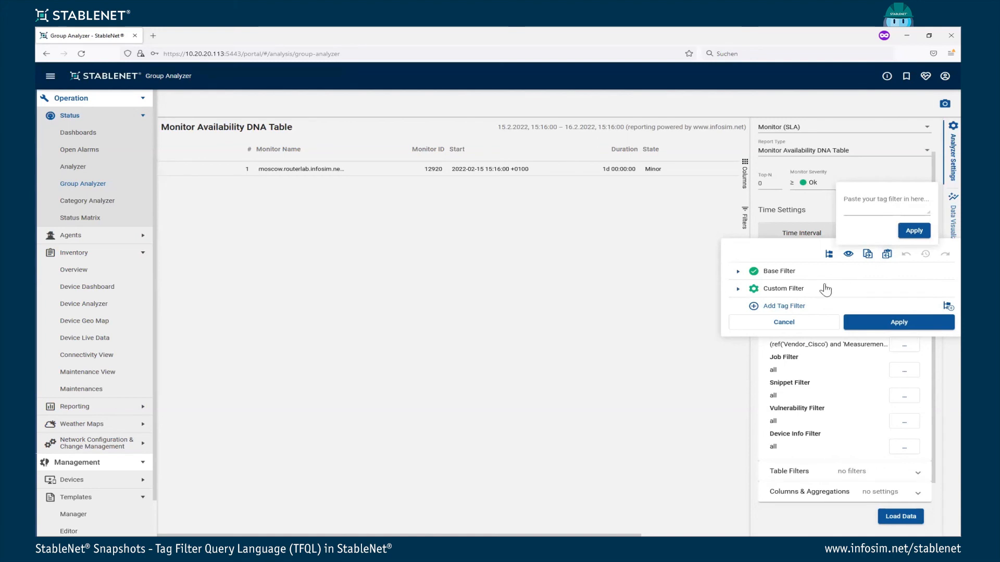
pyautogui.hotkey('ctrl', 'v')
pyautogui.click(738, 289)
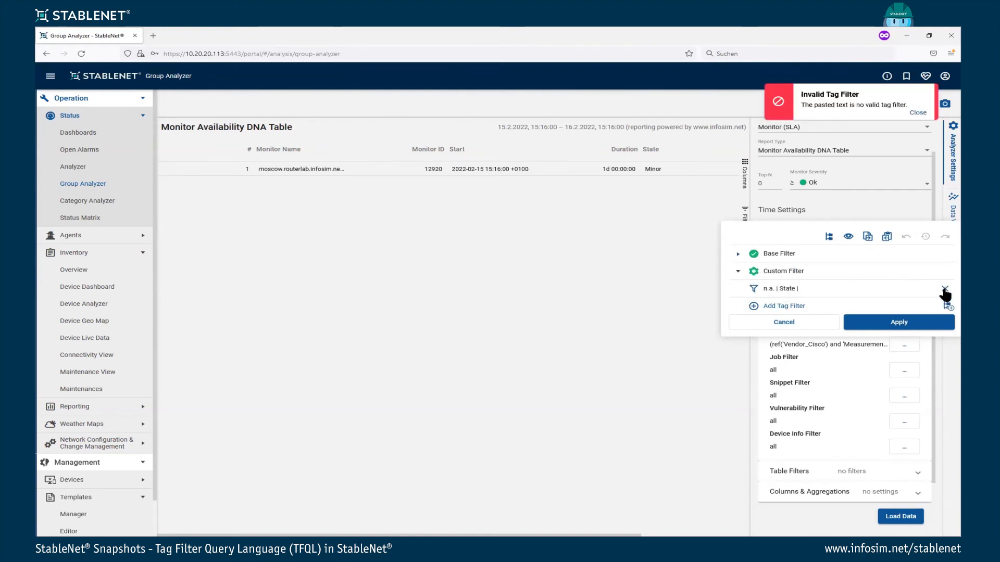
pyautogui.click(945, 289)
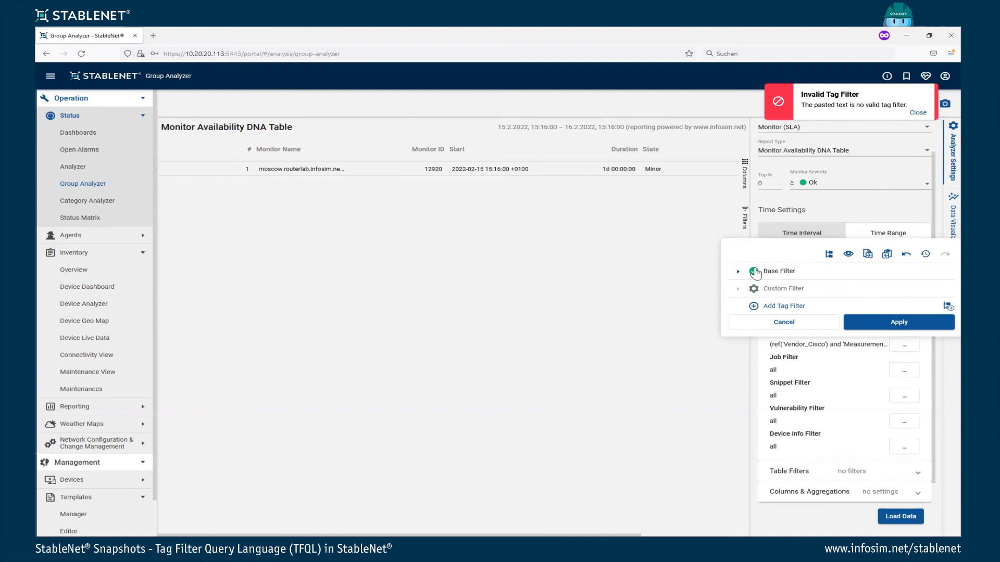
pyautogui.click(738, 271)
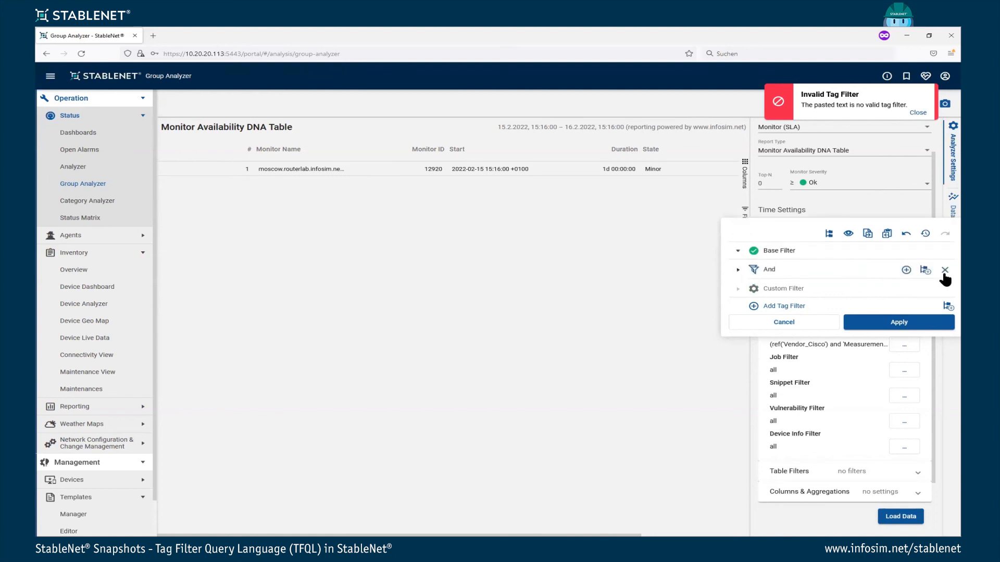
pyautogui.click(910, 324)
pyautogui.click(904, 519)
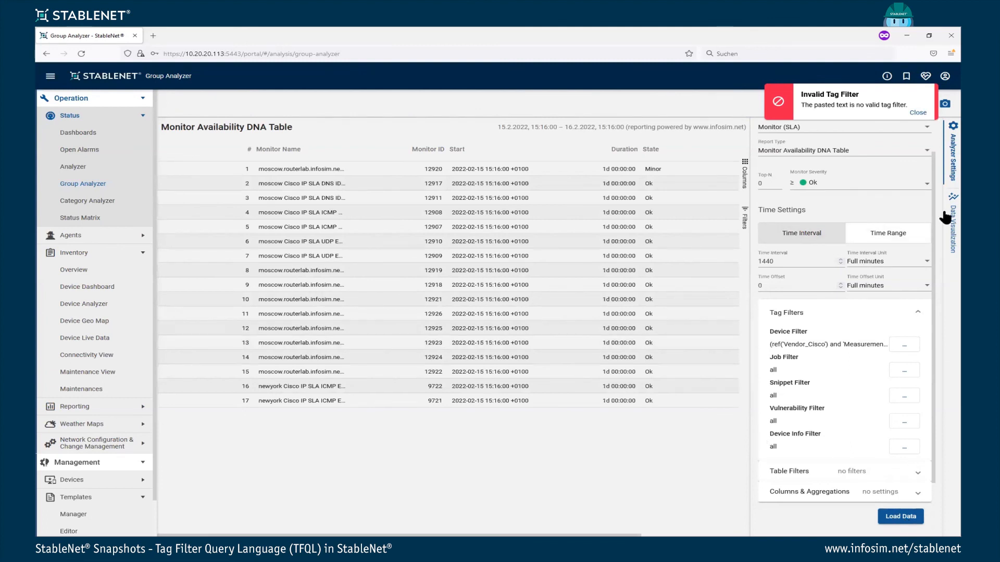
# Switch the report's visualization to Event Time Line and group it by Monitor Name.
pyautogui.click(947, 222)
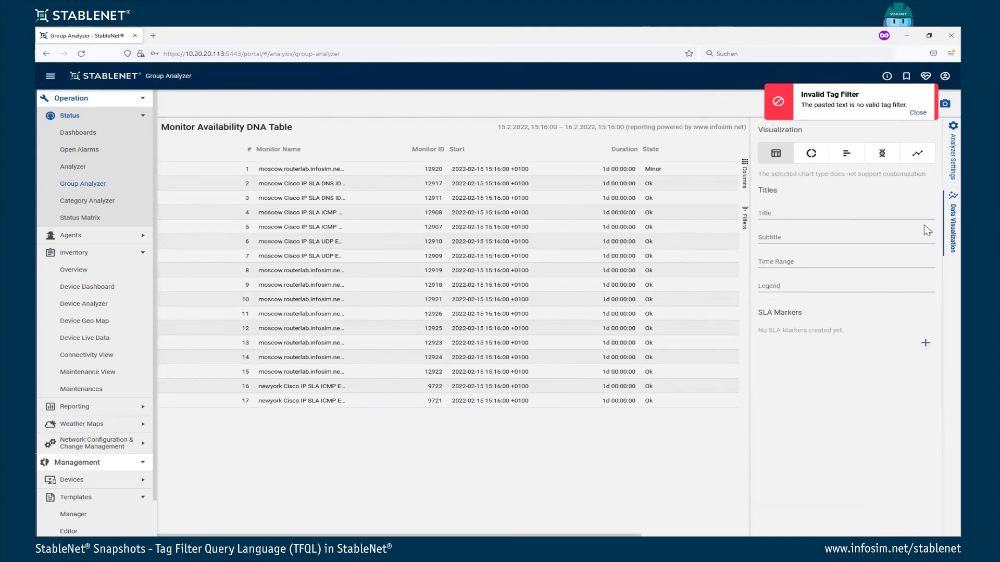
pyautogui.click(916, 114)
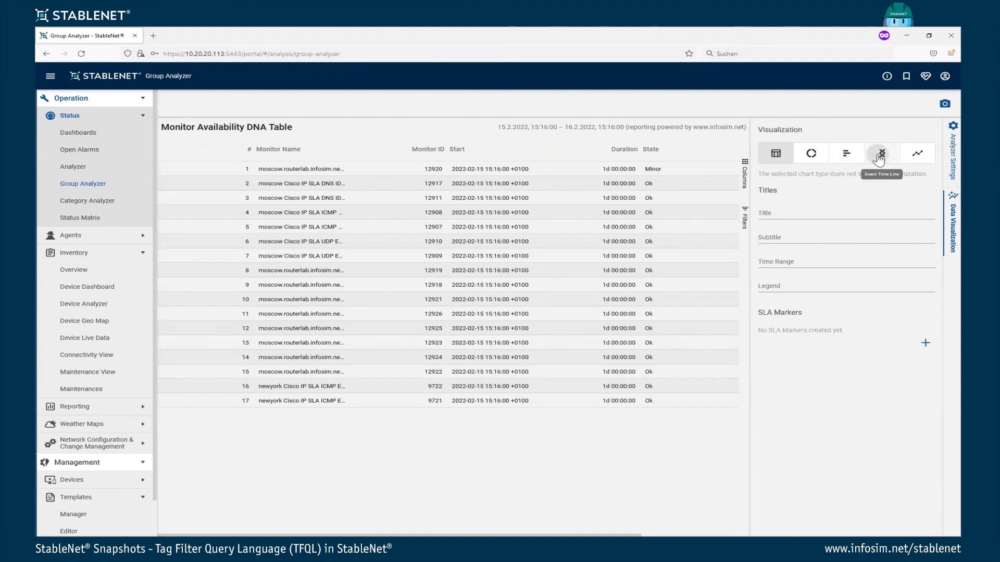
pyautogui.click(882, 152)
pyautogui.click(820, 181)
pyautogui.click(788, 213)
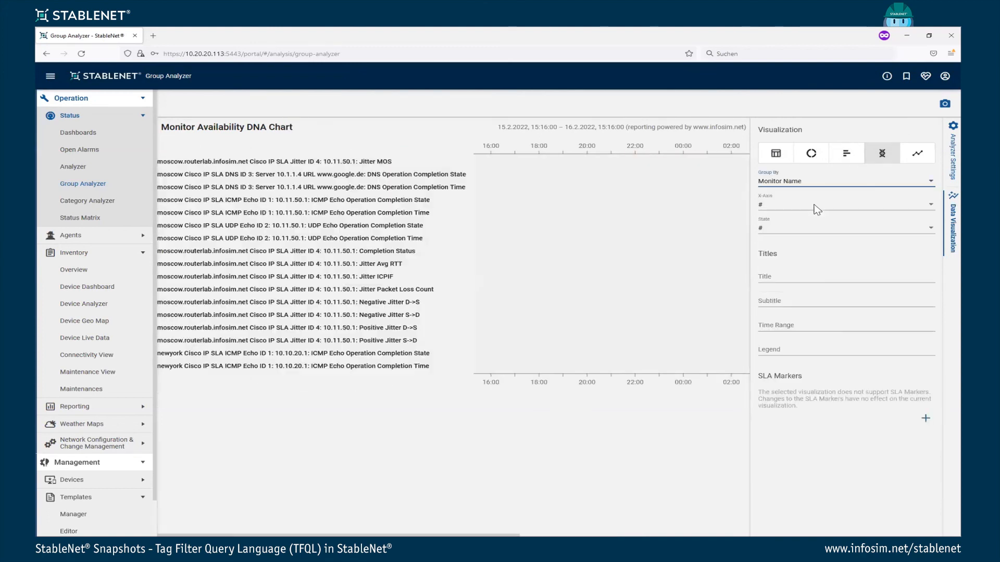
# Set the event timeline's X-Axis to Start and its State field to State.
pyautogui.click(818, 205)
pyautogui.click(817, 281)
pyautogui.click(816, 232)
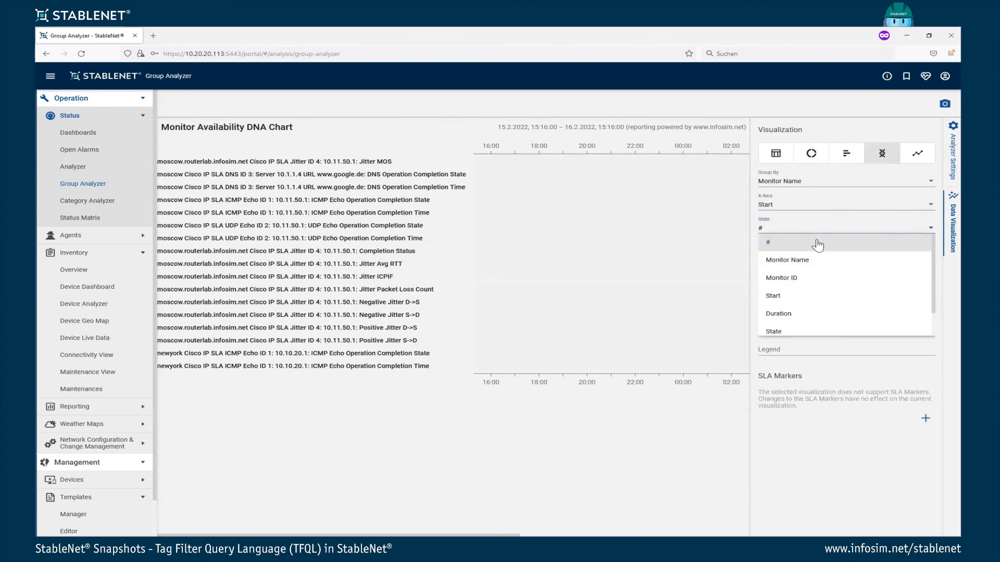
pyautogui.click(816, 330)
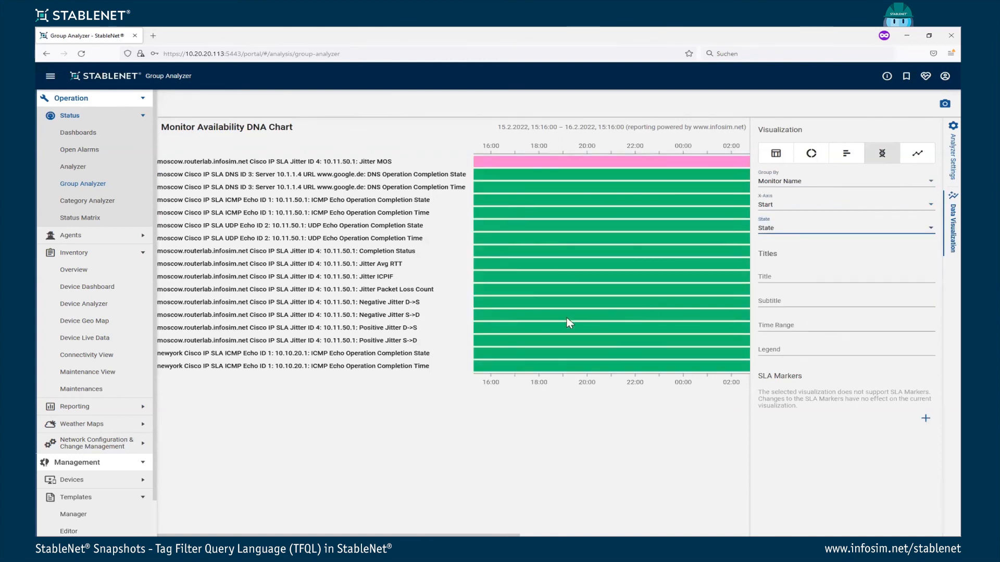